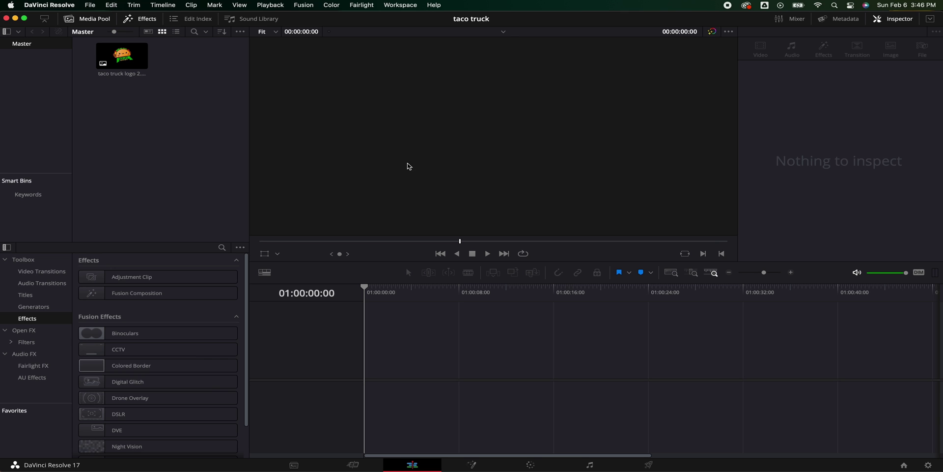
# Preview the taco truck logo clip in the Media Pool
pyautogui.click(125, 62)
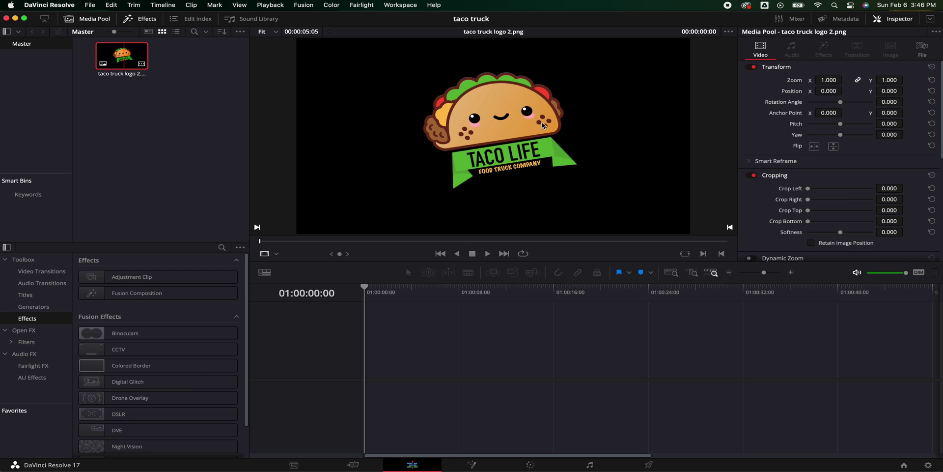
pyautogui.scroll(1, 634, 154)
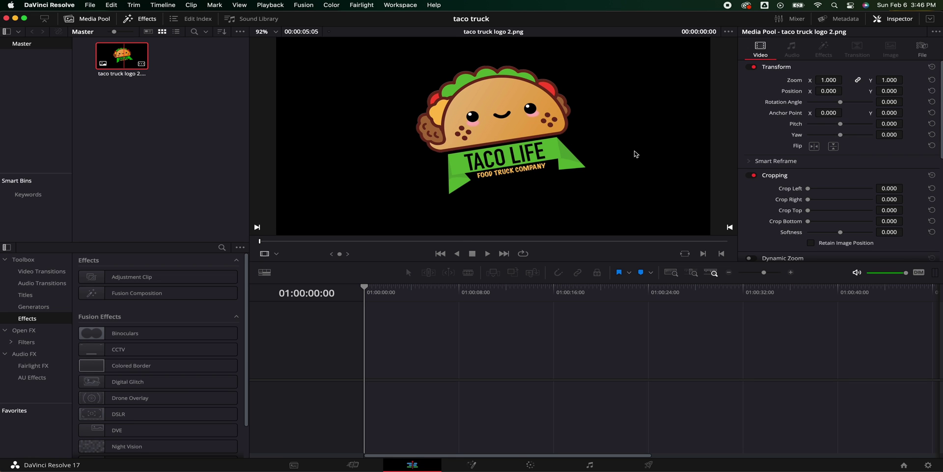
pyautogui.scroll(1, 598, 139)
pyautogui.scroll(-3, 597, 139)
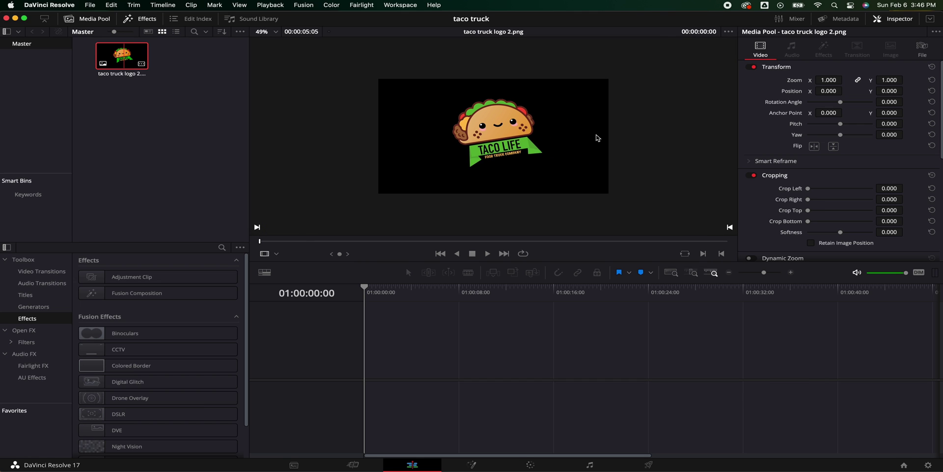
pyautogui.scroll(2, 598, 138)
pyautogui.scroll(-2, 598, 138)
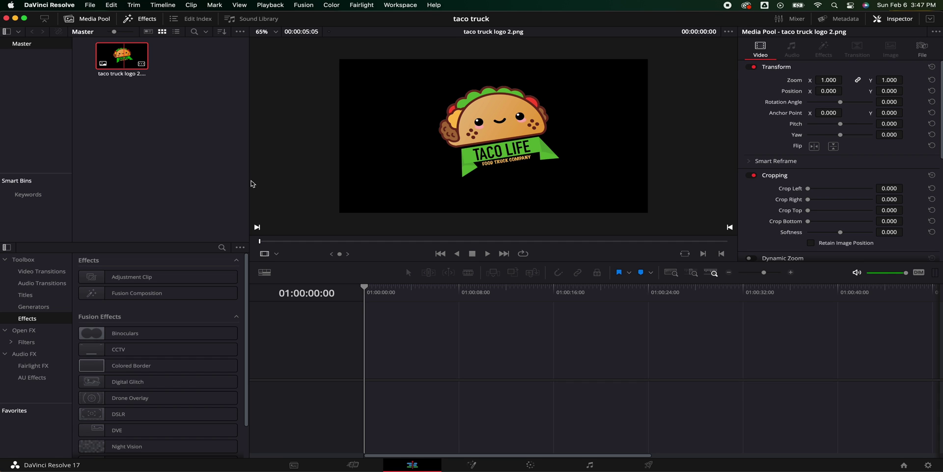
# Put a Fusion Composition from the Toolbox on a new timeline and open it in Fusion
pyautogui.click(145, 293)
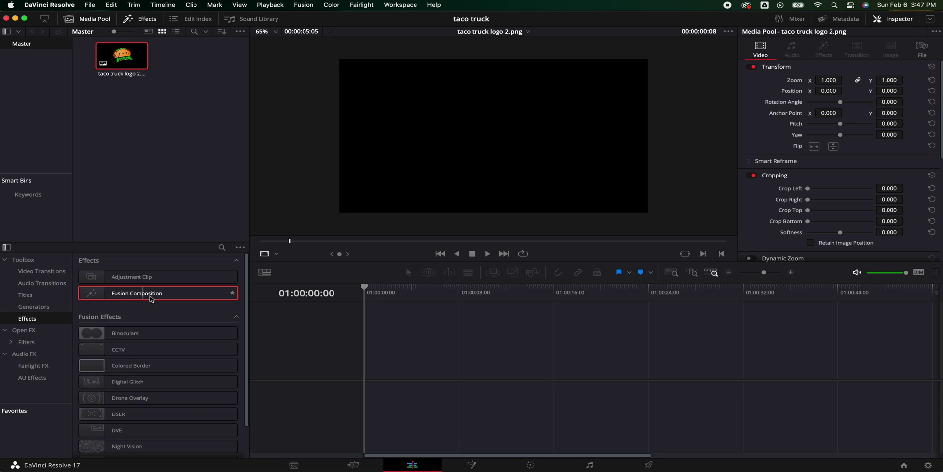
pyautogui.moveTo(138, 294); pyautogui.dragTo(408, 358)
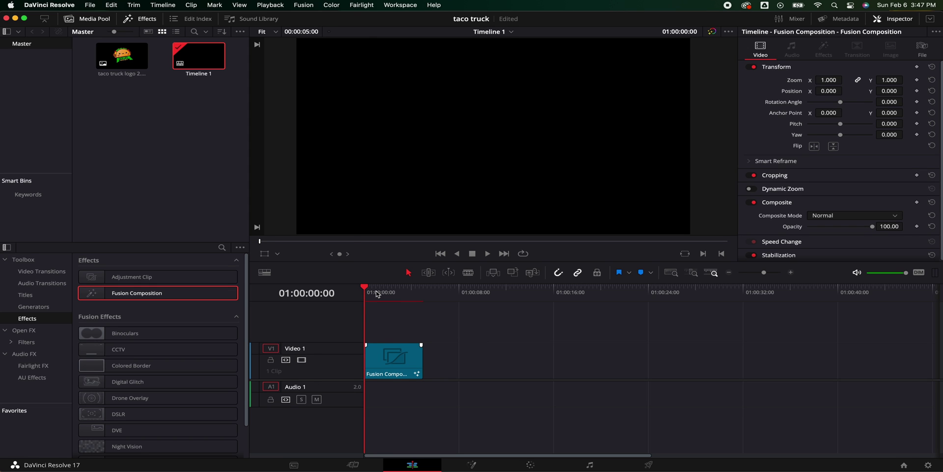
pyautogui.moveTo(378, 294)
pyautogui.mouseDown()
pyautogui.moveTo(422, 297)
pyautogui.moveTo(366, 296)
pyautogui.mouseUp()
pyautogui.hscroll(1, 401, 346)
pyautogui.hscroll(-1, 400, 363)
pyautogui.click(401, 360)
pyautogui.click(482, 465)
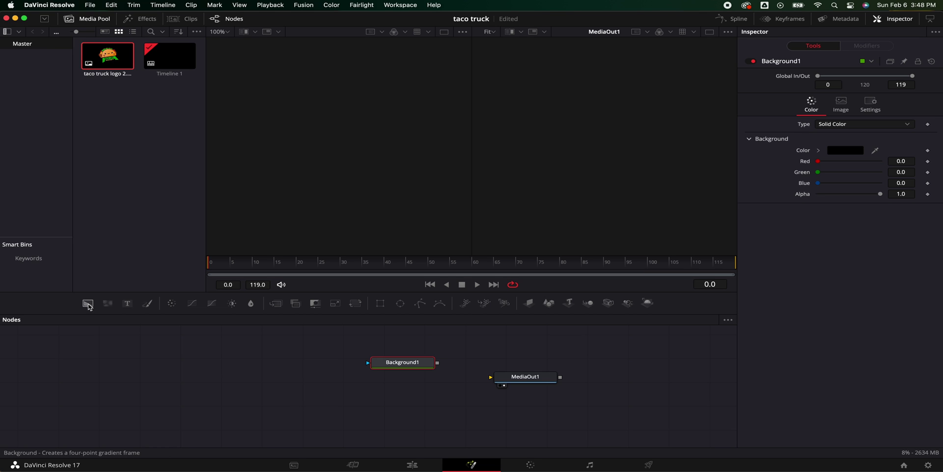
# Arrange Background1 and MediaOut1 in the node editor under a single large viewer
pyautogui.moveTo(433, 365); pyautogui.dragTo(556, 372)
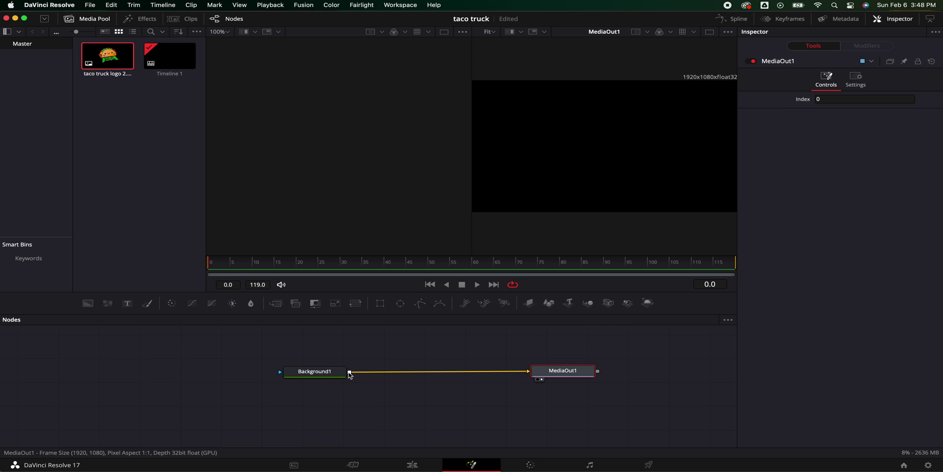
pyautogui.click(710, 31)
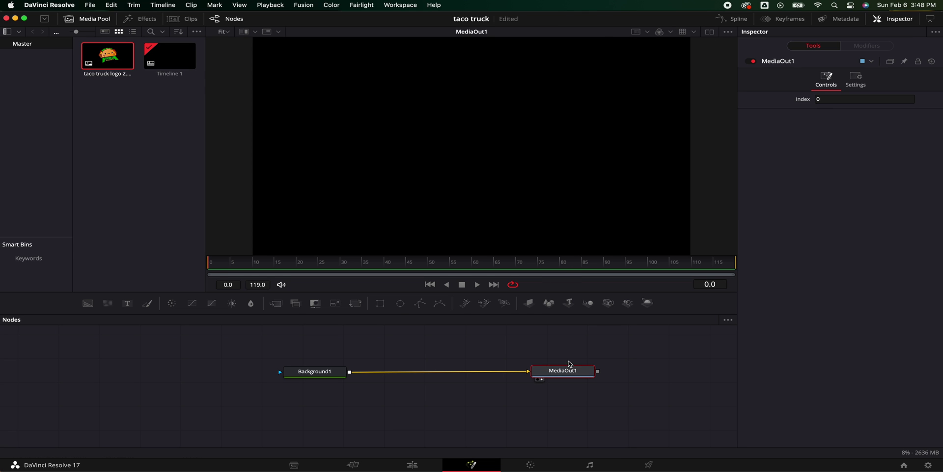
pyautogui.moveTo(602, 351); pyautogui.dragTo(283, 404)
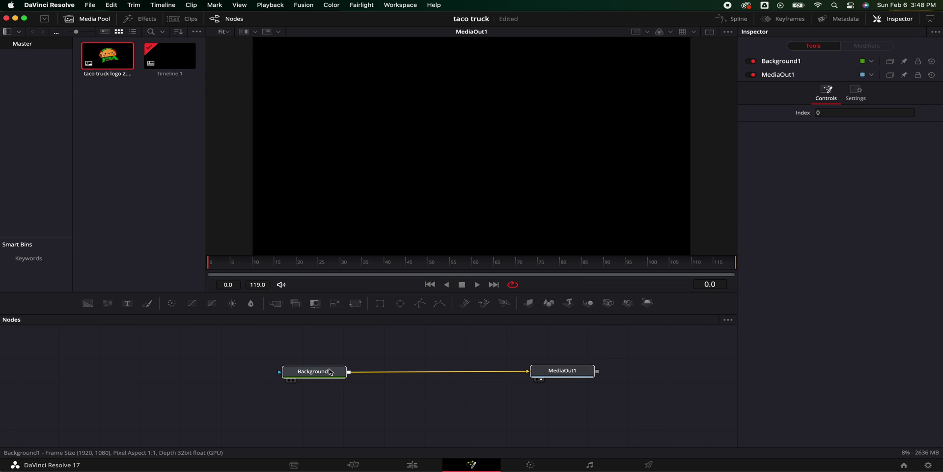
pyautogui.moveTo(315, 372); pyautogui.dragTo(277, 411)
pyautogui.click(140, 161)
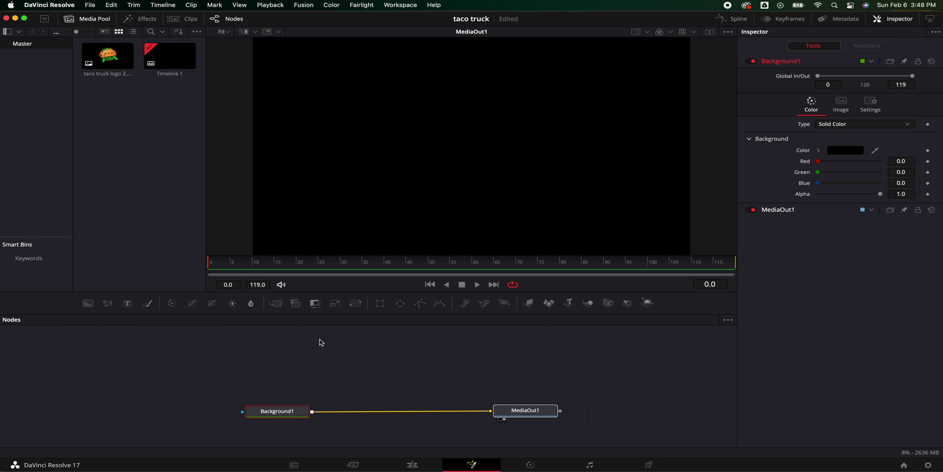
# Add 'taco truck logo 2.png' as MediaIn1 merged over Background1 via Merge1, then tidy the nodes
pyautogui.click(369, 401)
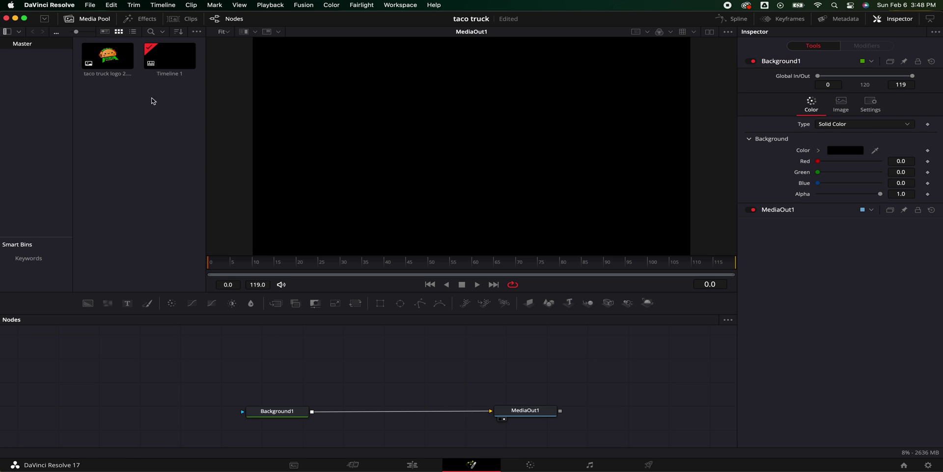
pyautogui.moveTo(109, 58); pyautogui.dragTo(313, 412)
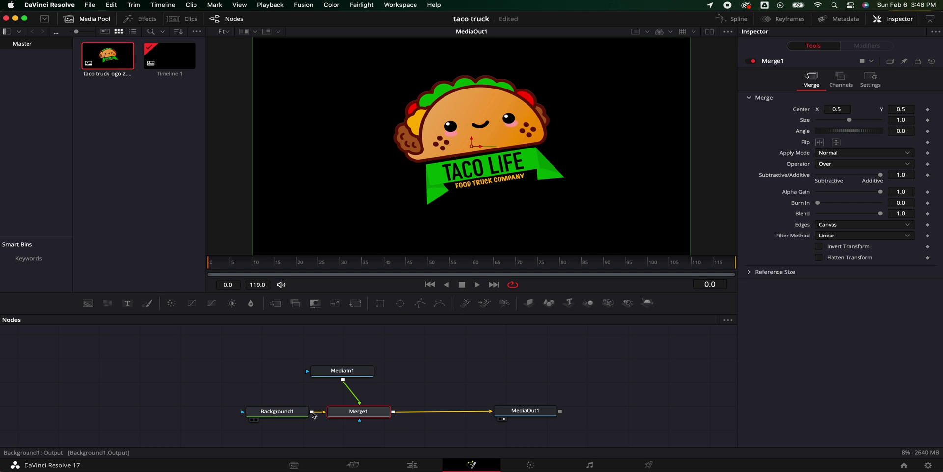
pyautogui.moveTo(356, 371); pyautogui.dragTo(367, 371)
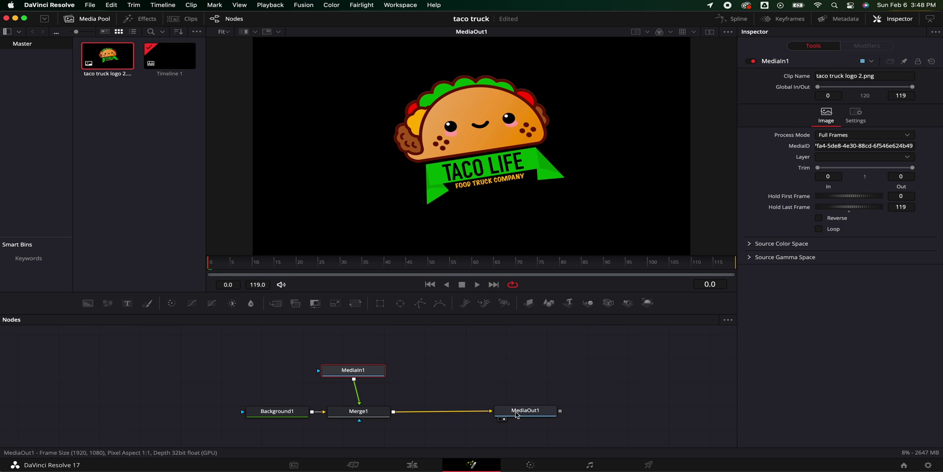
pyautogui.moveTo(521, 414); pyautogui.dragTo(641, 417)
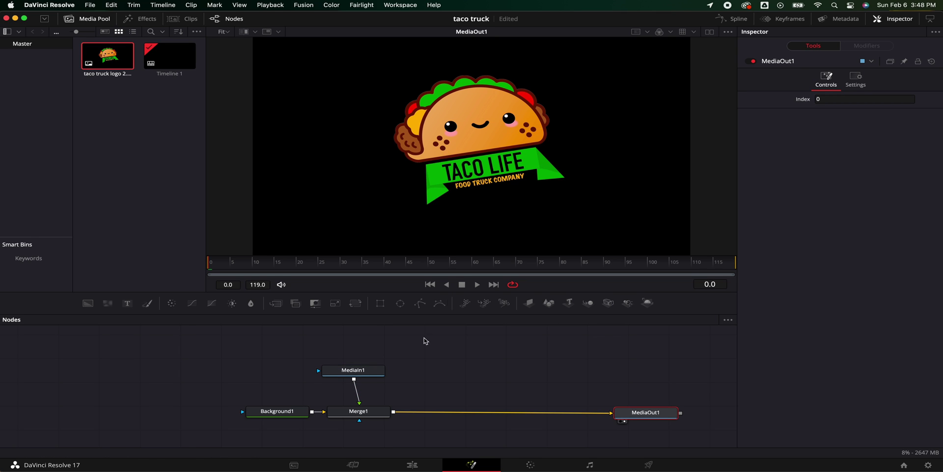
pyautogui.moveTo(378, 375); pyautogui.dragTo(382, 379)
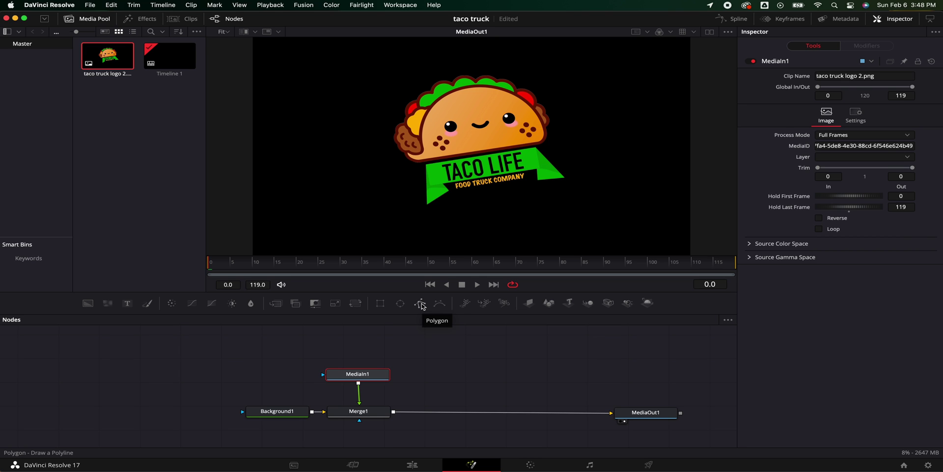
# Add a Polygon1 mask node, invert it, and disconnect it from MediaIn1
pyautogui.click(421, 304)
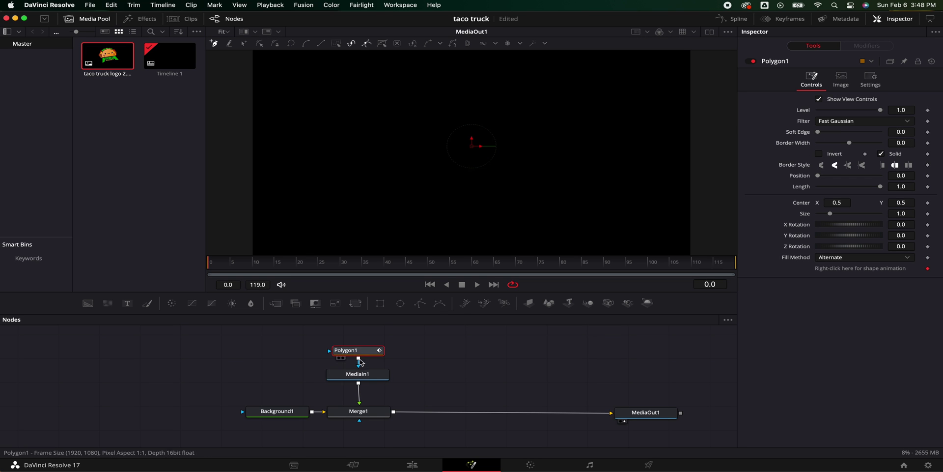
pyautogui.moveTo(364, 349); pyautogui.dragTo(364, 341)
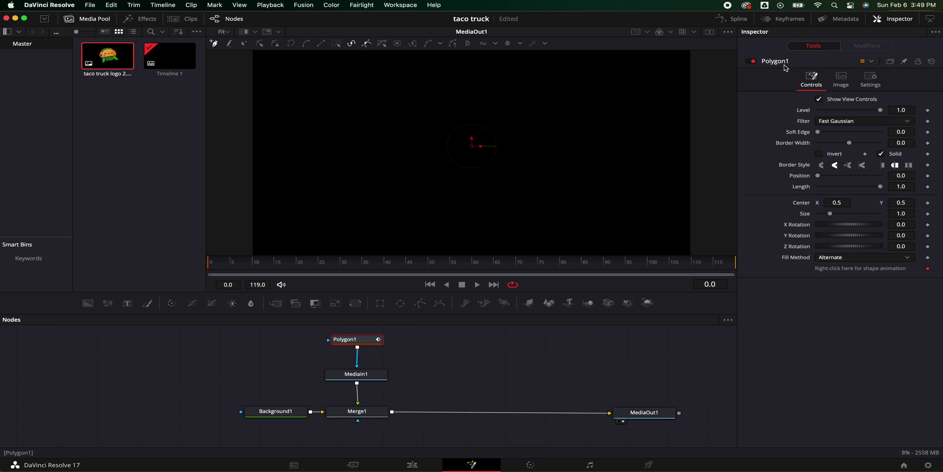
pyautogui.click(819, 154)
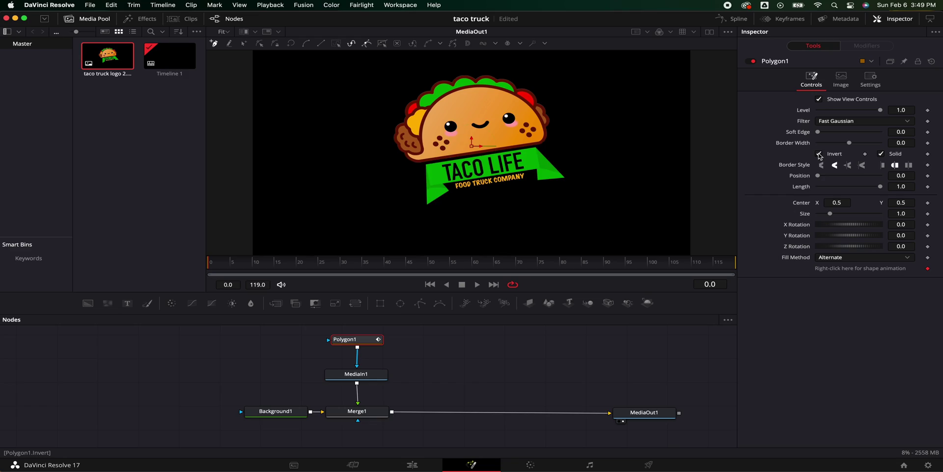
pyautogui.click(359, 364)
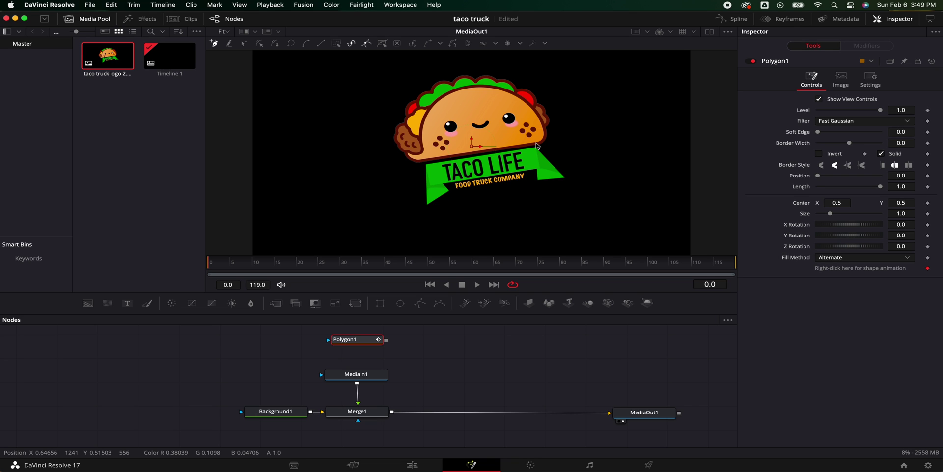
pyautogui.scroll(1, 538, 145)
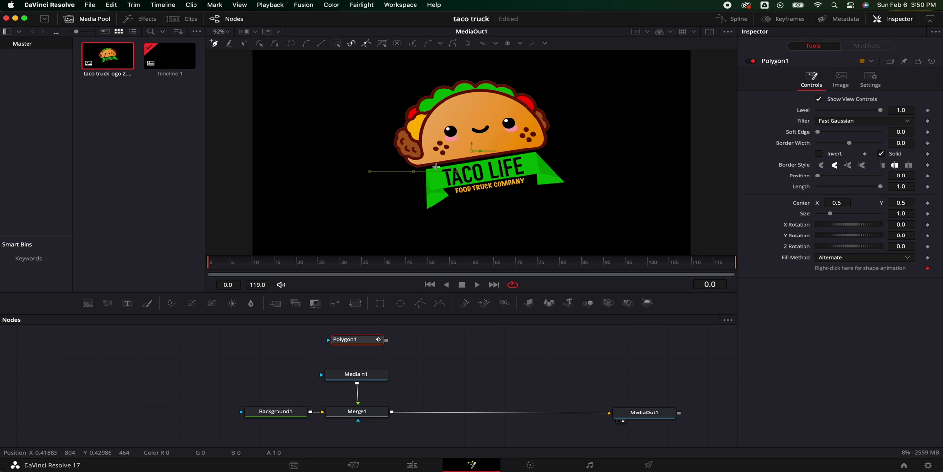
# Trace a closed Polygon1 outline around the top and left side of the taco
pyautogui.click(551, 148)
pyautogui.click(550, 86)
pyautogui.click(514, 77)
pyautogui.click(465, 70)
pyautogui.click(416, 77)
pyautogui.click(395, 91)
pyautogui.click(384, 99)
pyautogui.click(380, 120)
pyautogui.click(377, 132)
pyautogui.click(413, 171)
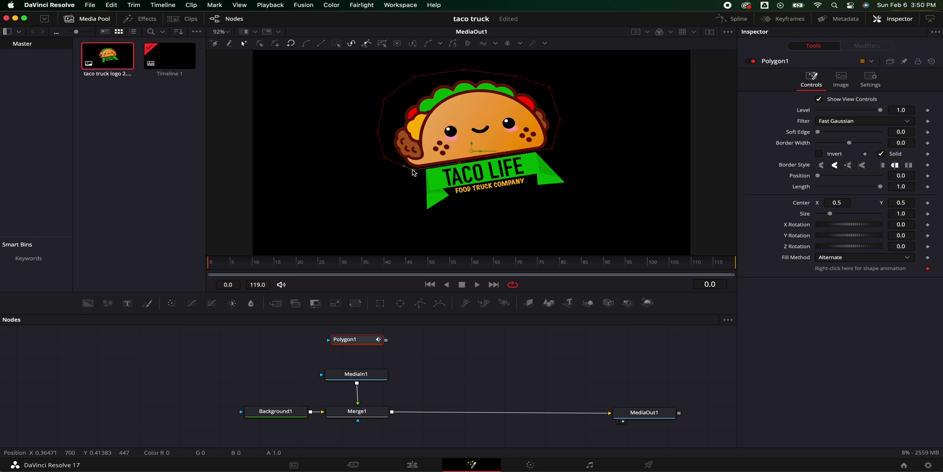
pyautogui.click(416, 360)
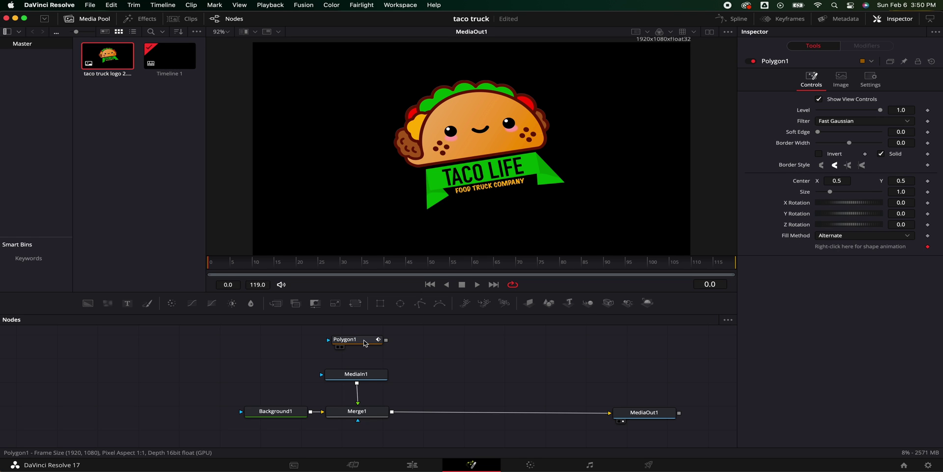
# Duplicate the MediaIn1 logo node into MediaIn1_1 and MediaIn1_2 lined up to its right
pyautogui.moveTo(365, 343)
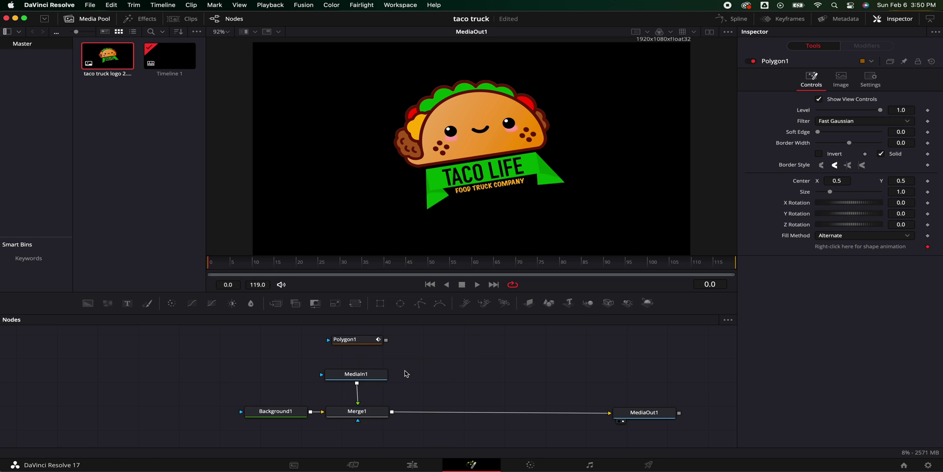
pyautogui.click(381, 378)
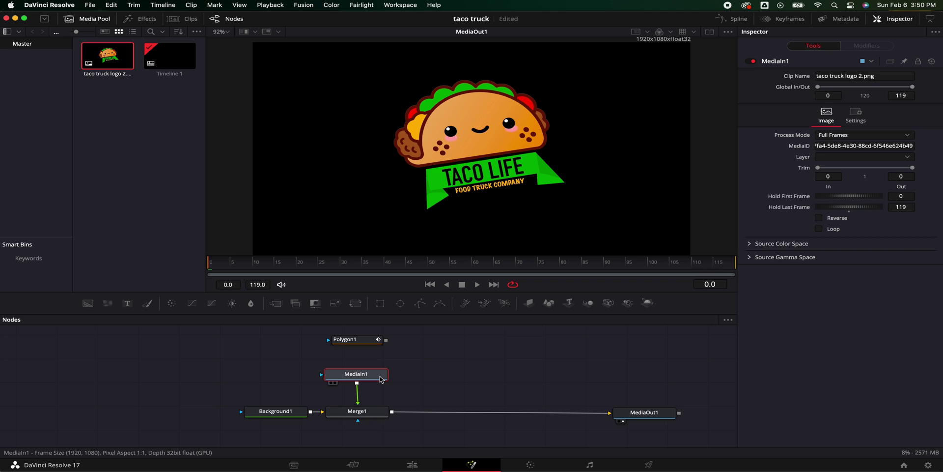
pyautogui.click(412, 379)
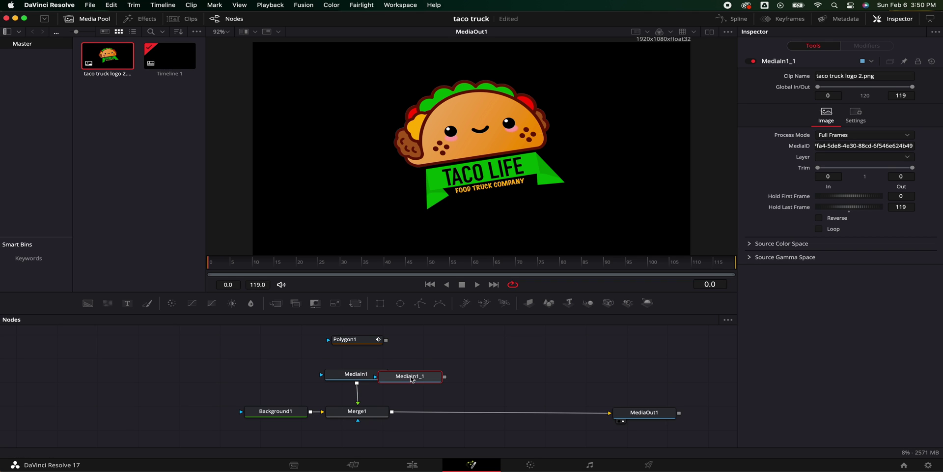
pyautogui.moveTo(412, 379); pyautogui.dragTo(456, 376)
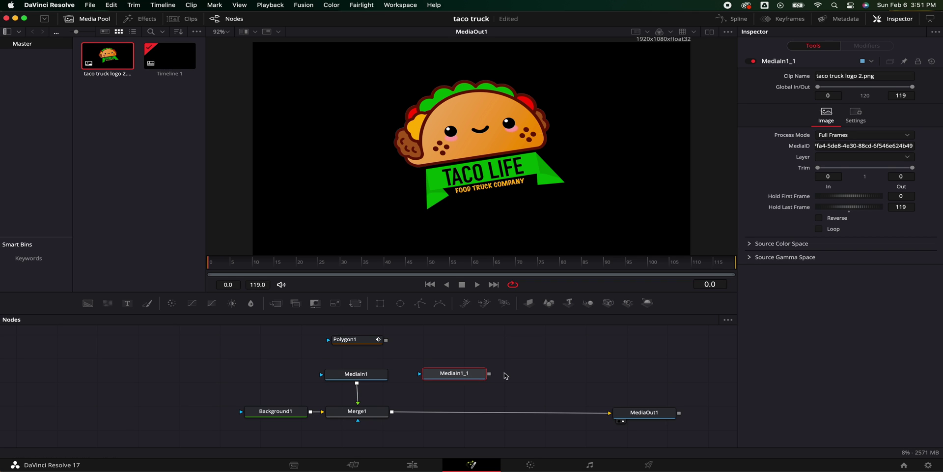
pyautogui.press('super+v')
pyautogui.moveTo(514, 378); pyautogui.dragTo(579, 381)
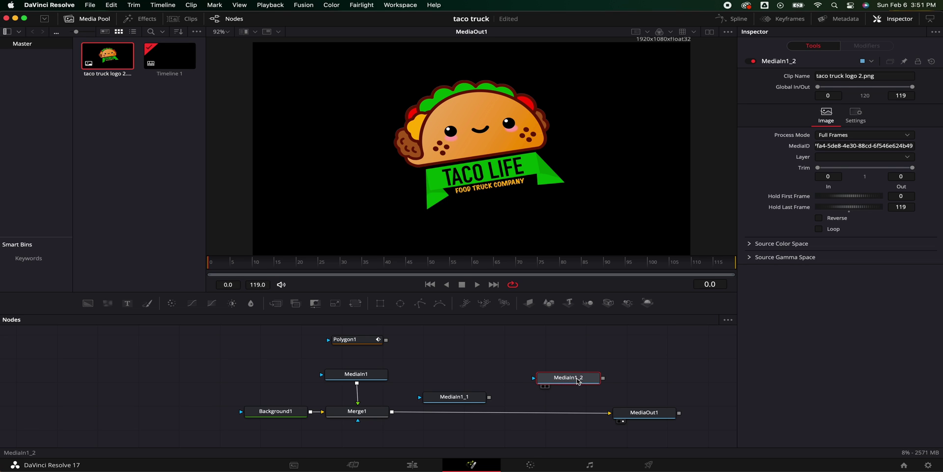
pyautogui.moveTo(456, 397); pyautogui.dragTo(456, 374)
pyautogui.moveTo(569, 381); pyautogui.dragTo(548, 377)
# Merge MediaIn1_1 through Merge2 and MediaIn1_2 through Merge3 before MediaOut1
pyautogui.moveTo(489, 374); pyautogui.dragTo(392, 414)
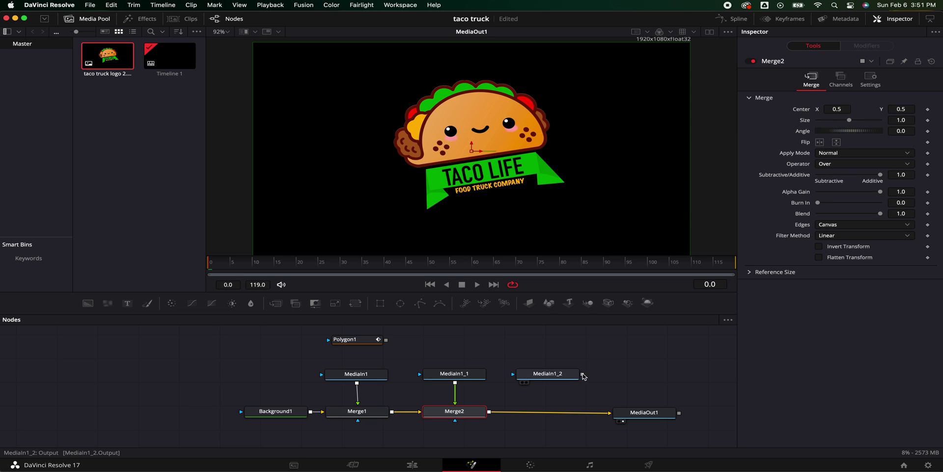
pyautogui.moveTo(583, 376); pyautogui.dragTo(489, 411)
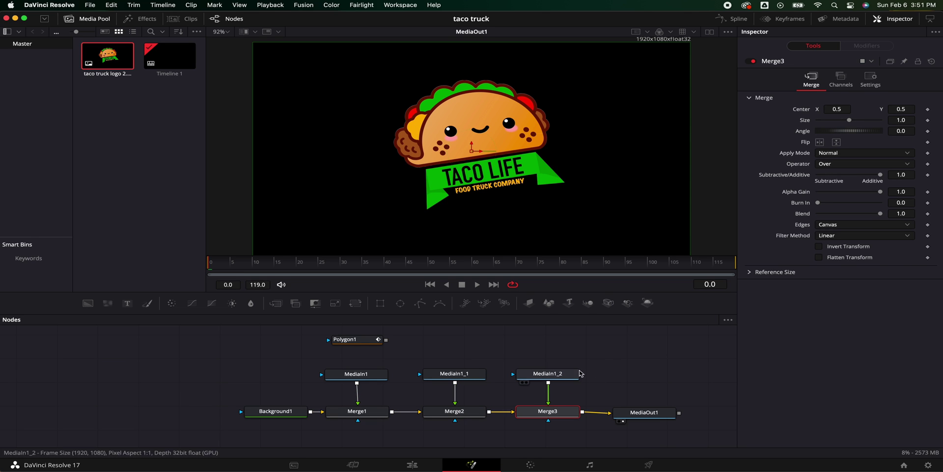
pyautogui.moveTo(644, 413); pyautogui.dragTo(665, 410)
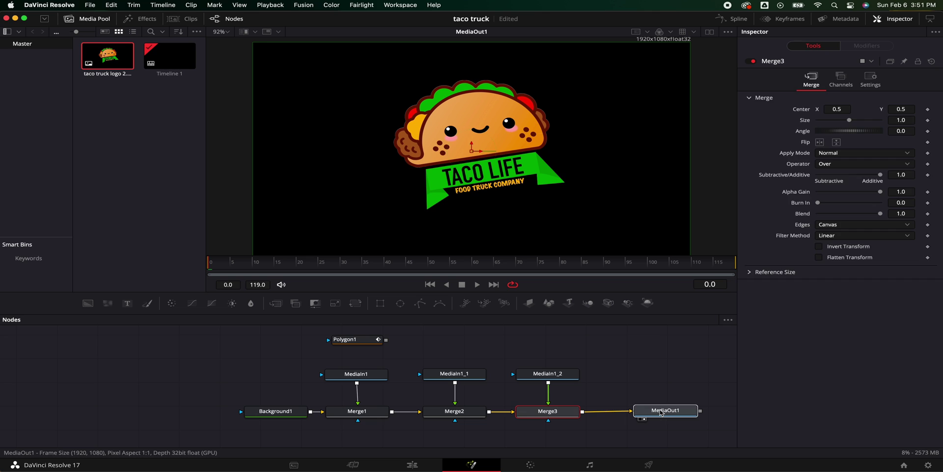
# Add Polygon2 and Polygon3 mask nodes beside Polygon1 and select Polygon3 for editing
pyautogui.click(502, 352)
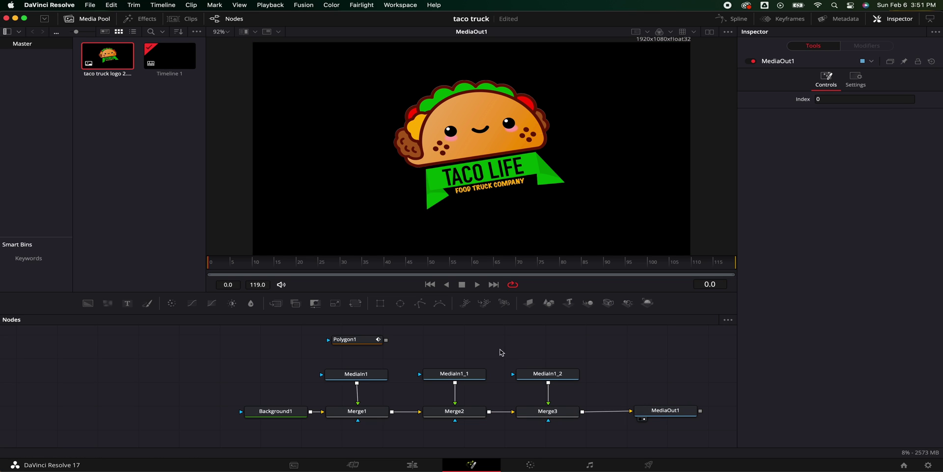
pyautogui.click(421, 305)
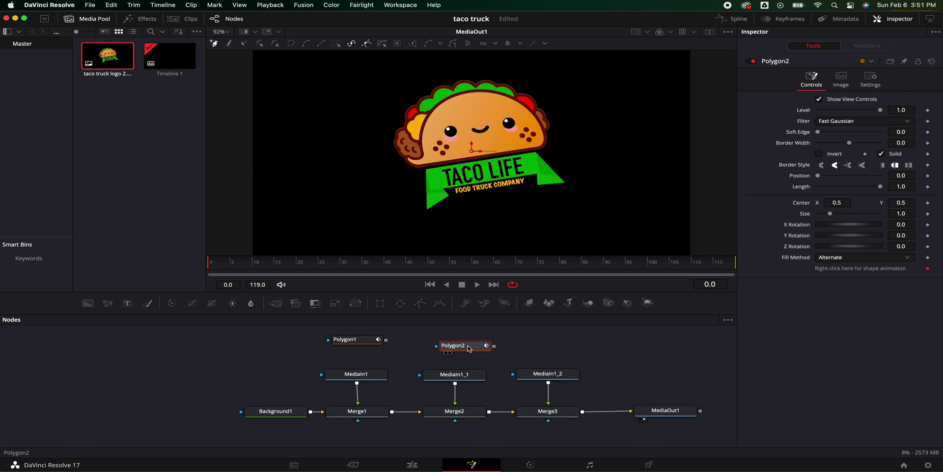
pyautogui.click(494, 350)
pyautogui.click(421, 304)
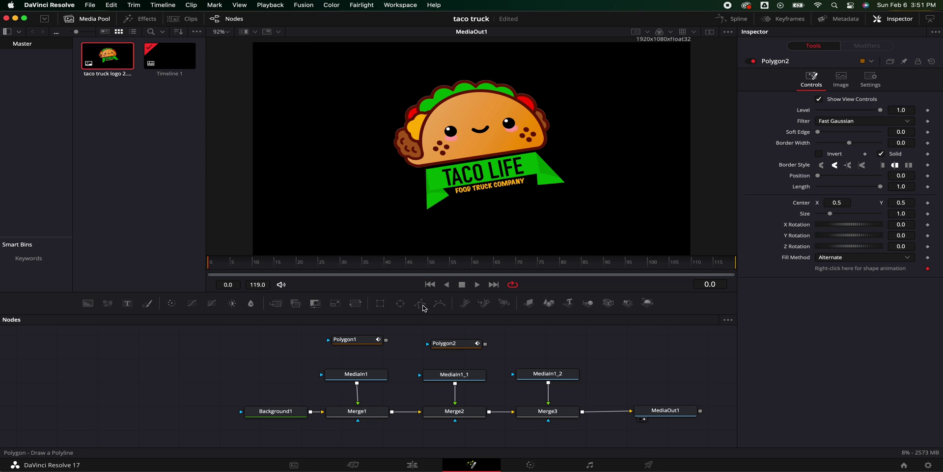
pyautogui.moveTo(551, 346); pyautogui.dragTo(539, 348)
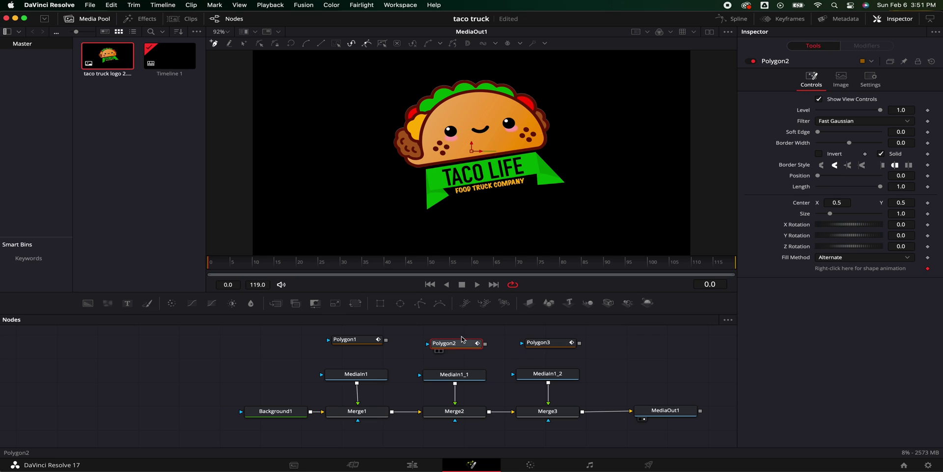
pyautogui.click(425, 170)
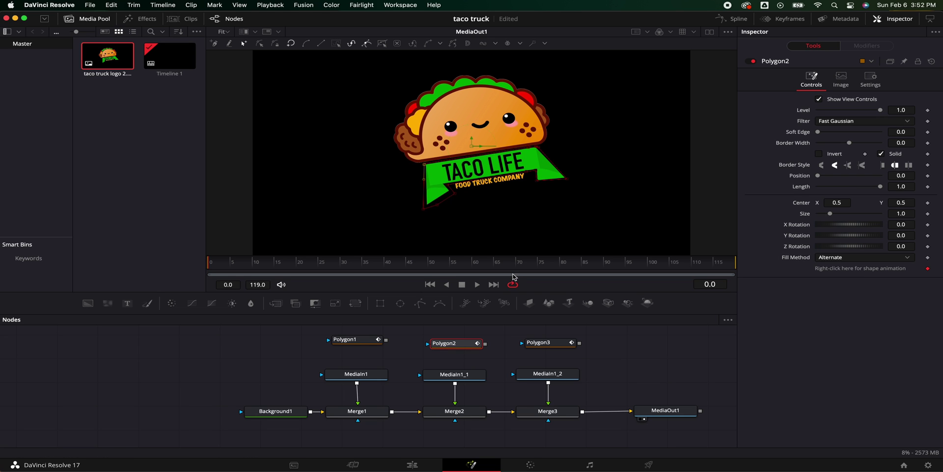
pyautogui.click(565, 346)
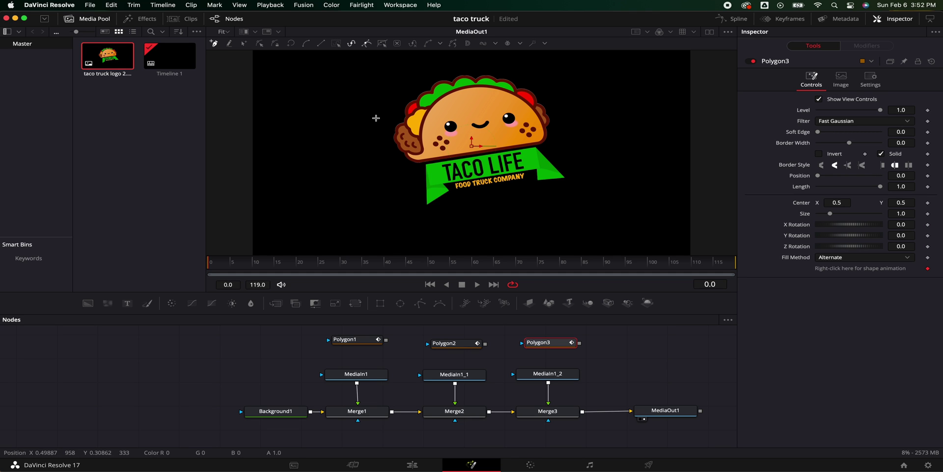
# At 400% zoom, trace a closed Polygon3 mask around FOOD TRUCK COMPANY, then return to Fit
pyautogui.click(224, 32)
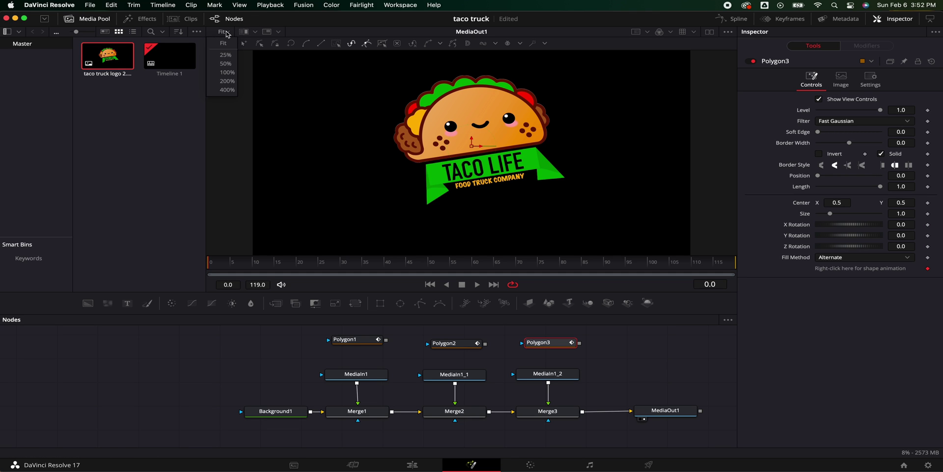
pyautogui.click(227, 90)
pyautogui.scroll(-5, 397, 229)
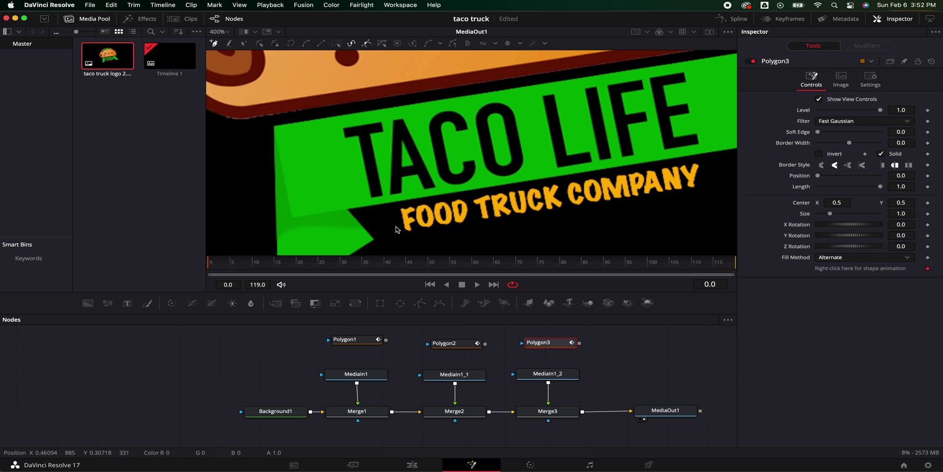
pyautogui.click(390, 209)
pyautogui.click(401, 240)
pyautogui.click(705, 196)
pyautogui.click(709, 171)
pyautogui.click(391, 209)
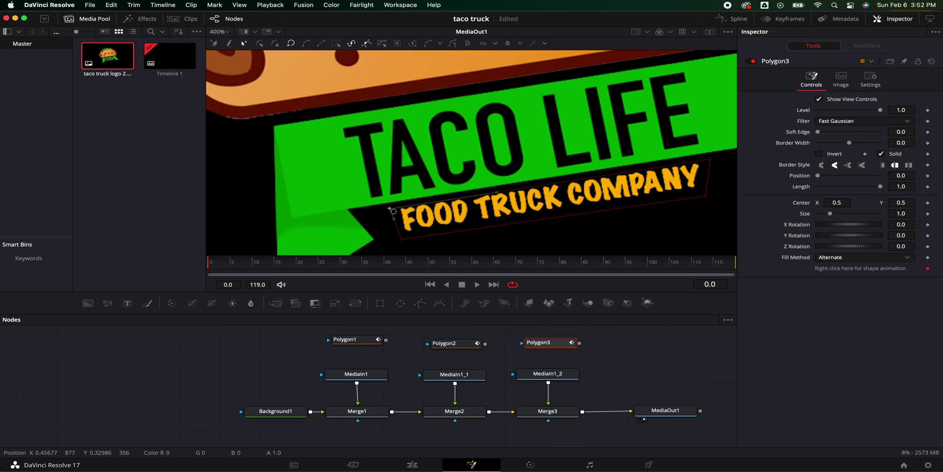
pyautogui.moveTo(391, 210); pyautogui.dragTo(390, 208)
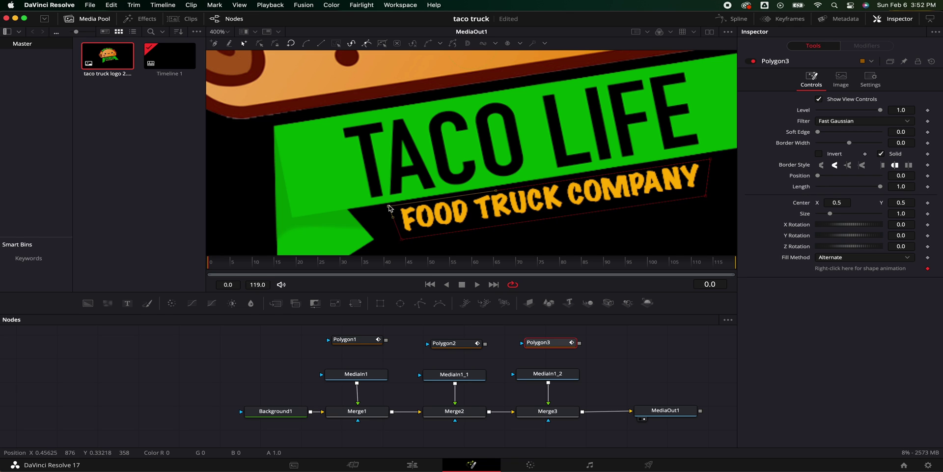
pyautogui.click(229, 32)
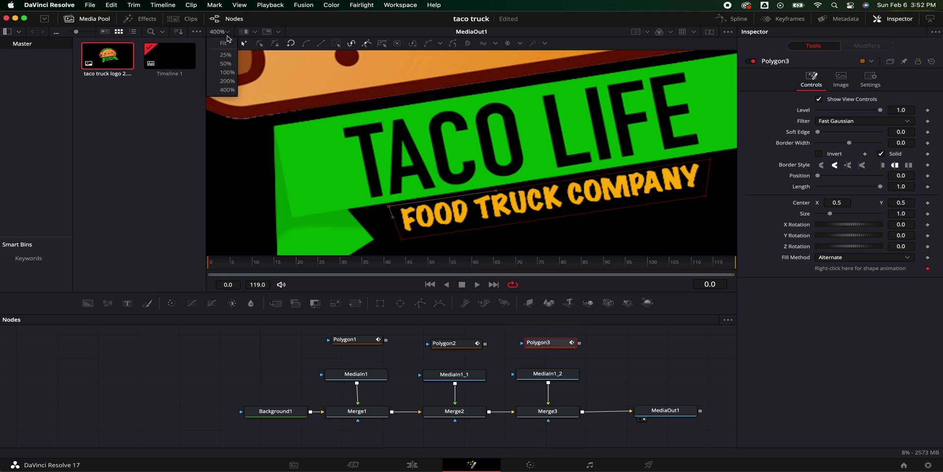
pyautogui.click(227, 46)
pyautogui.click(461, 354)
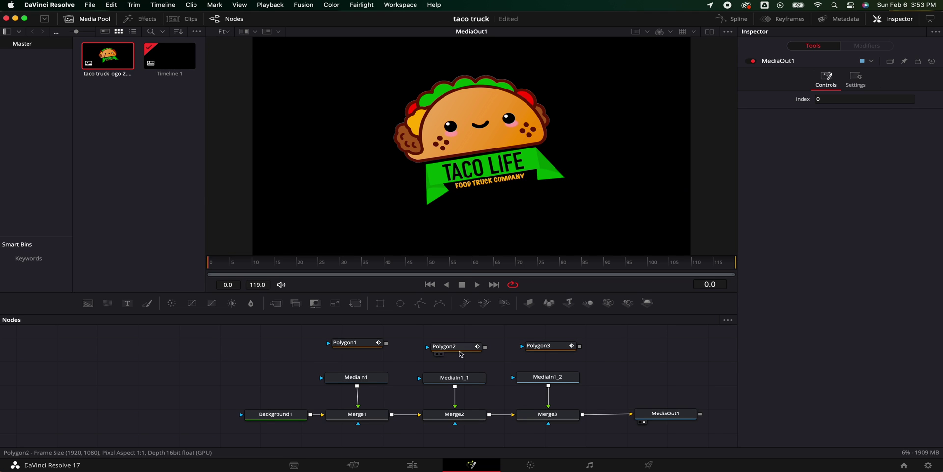
# Connect Polygon1, Polygon2 and Polygon3 as masks on MediaIn1, MediaIn1_1 and MediaIn1_2
pyautogui.moveTo(386, 344); pyautogui.dragTo(357, 377)
pyautogui.moveTo(486, 349); pyautogui.dragTo(455, 377)
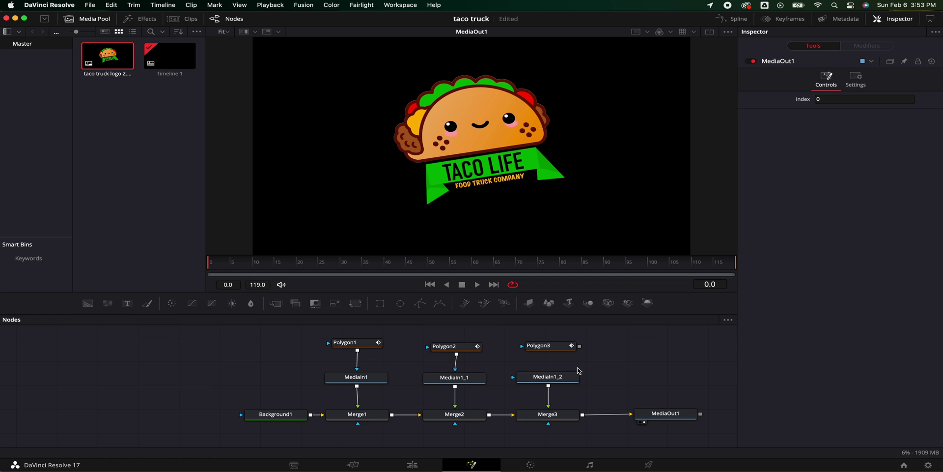
pyautogui.moveTo(580, 346); pyautogui.dragTo(552, 377)
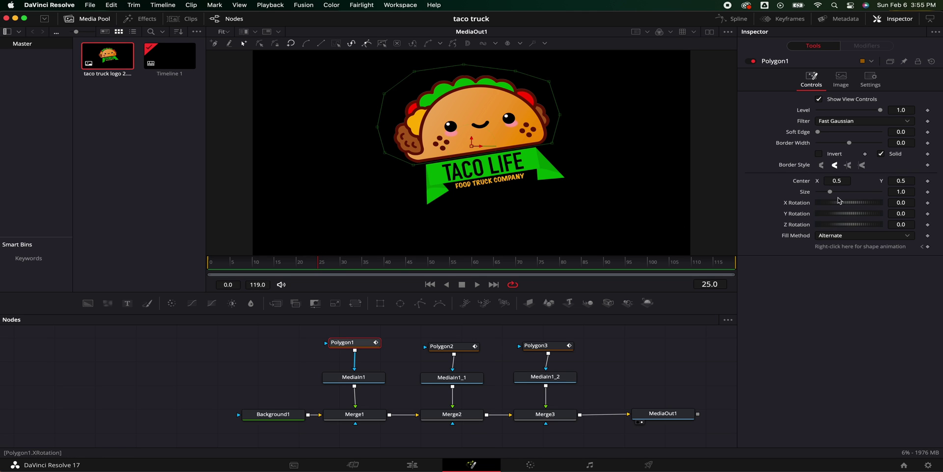
pyautogui.moveTo(837, 206); pyautogui.dragTo(814, 214)
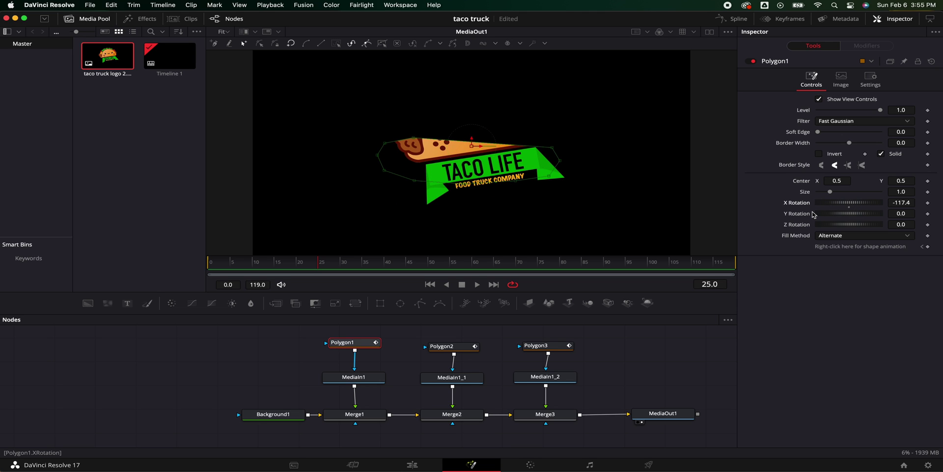
pyautogui.press('super+z')
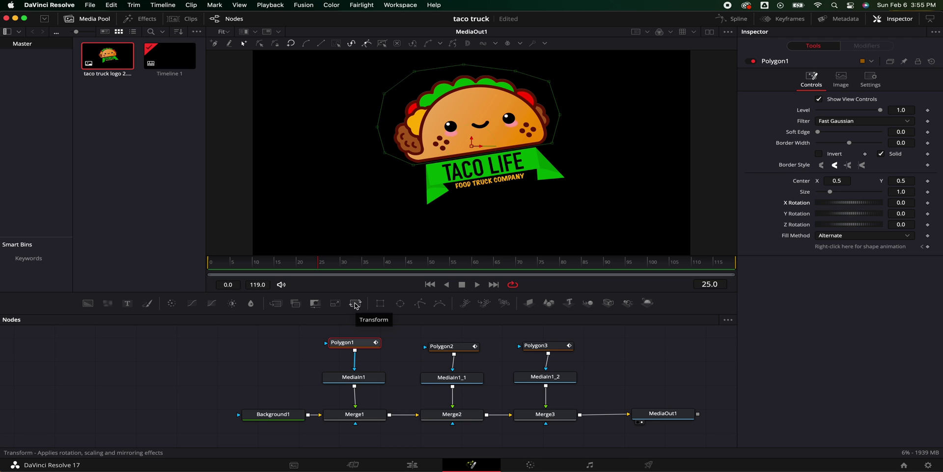
# Select Merge1 and try scaling the taco layer's Size to 1.38 in the Inspector
pyautogui.click(354, 416)
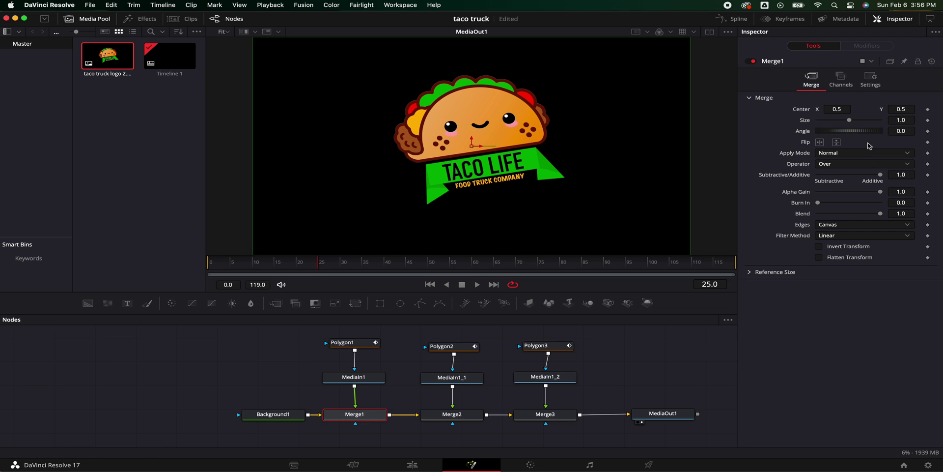
pyautogui.moveTo(849, 120); pyautogui.dragTo(866, 121)
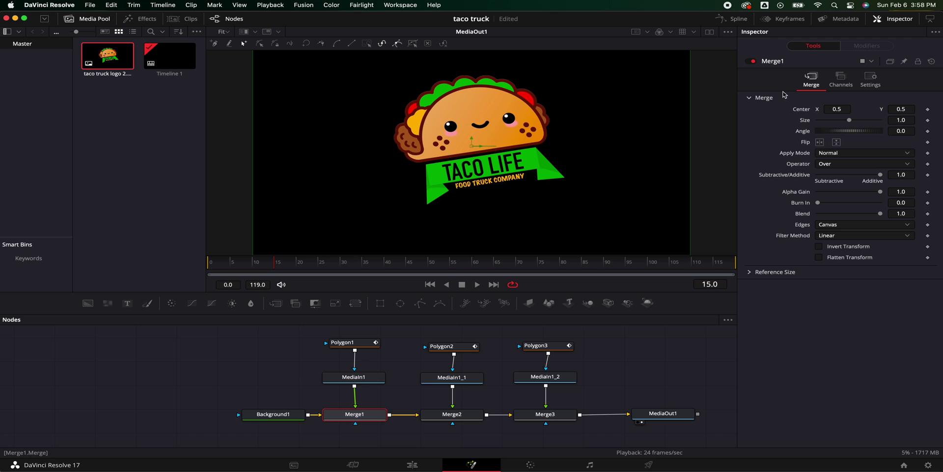
# Keyframe Merge1 so the taco starts at Size 1.63, X 1.24, Angle -49.6, then preview
pyautogui.click(928, 109)
pyautogui.click(928, 131)
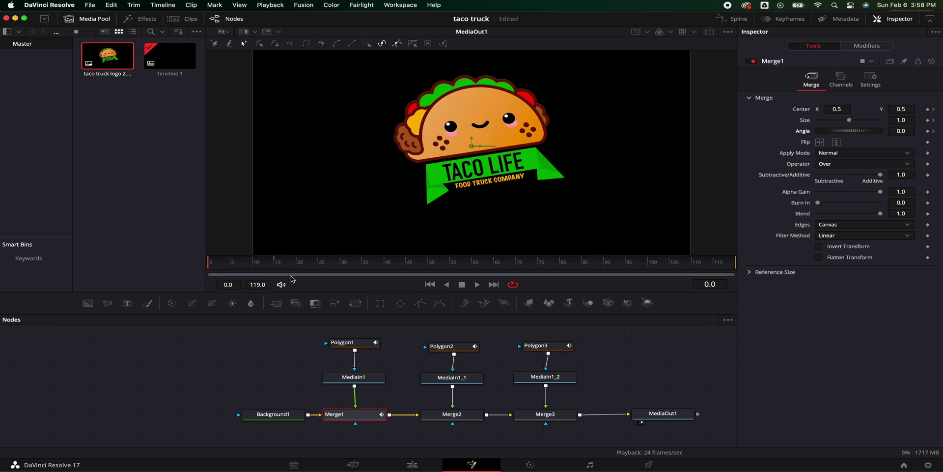
pyautogui.moveTo(851, 121); pyautogui.dragTo(906, 112)
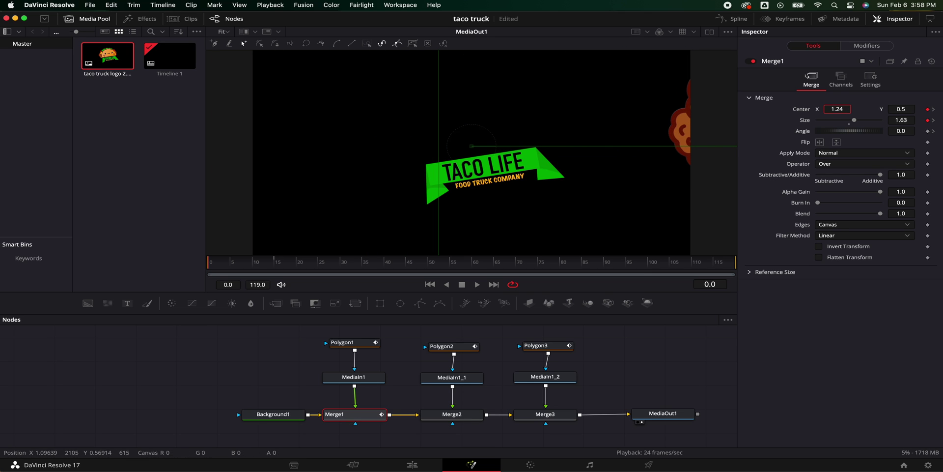
pyautogui.moveTo(856, 133)
pyautogui.mouseDown()
pyautogui.moveTo(866, 133)
pyautogui.moveTo(845, 136)
pyautogui.mouseUp()
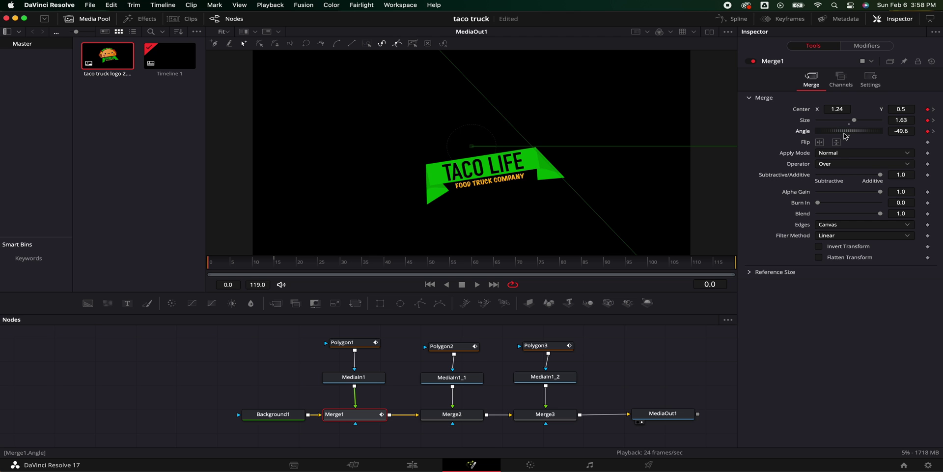
pyautogui.press('space')
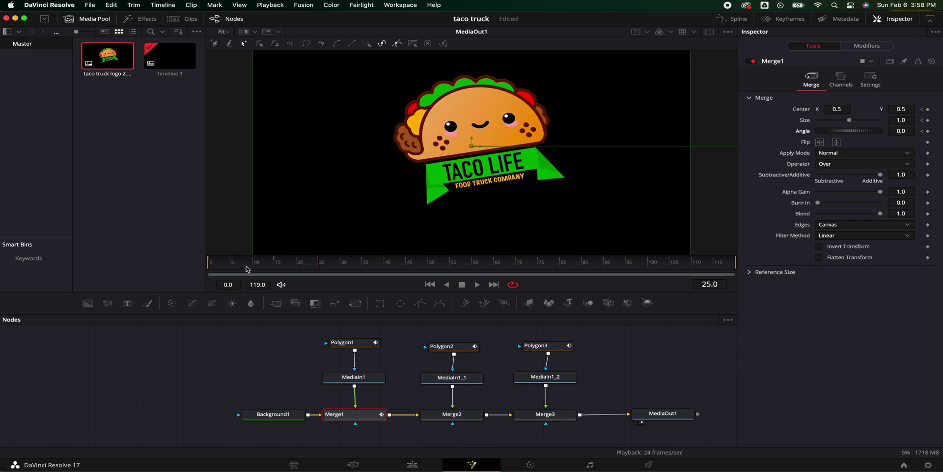
pyautogui.moveTo(247, 269); pyautogui.dragTo(277, 270)
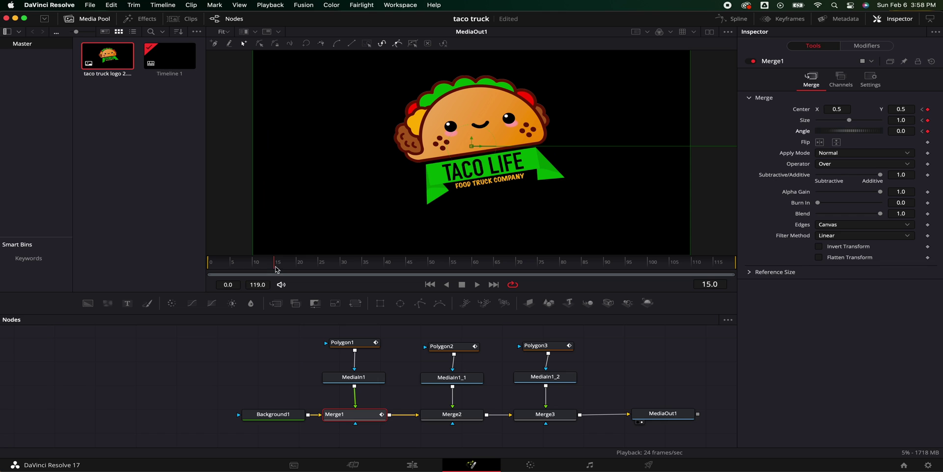
# Keyframe Merge2 so the banner starts at frame 0 with Size 2.08, X -0.296, Angle 83.5
pyautogui.click(461, 415)
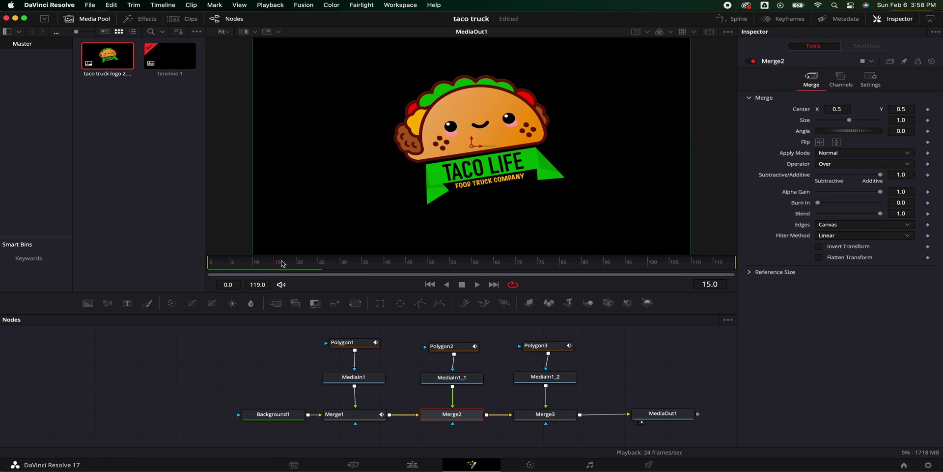
pyautogui.click(928, 110)
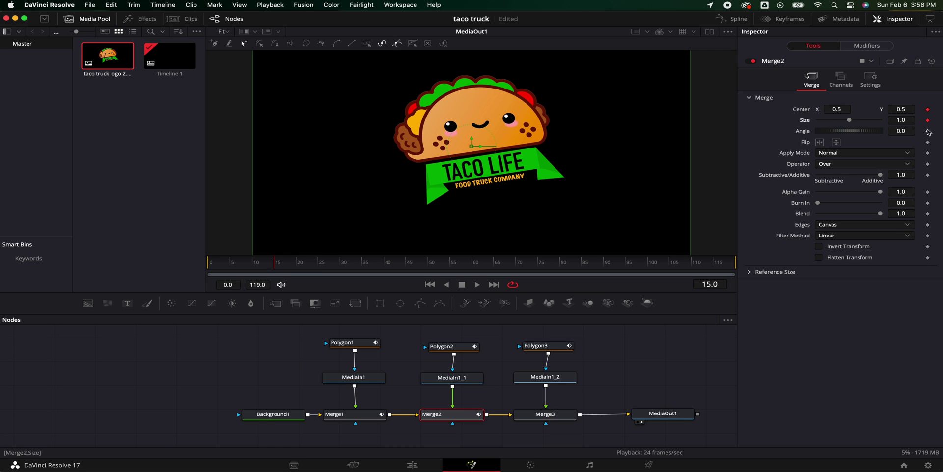
pyautogui.click(928, 131)
pyautogui.moveTo(235, 268); pyautogui.dragTo(203, 270)
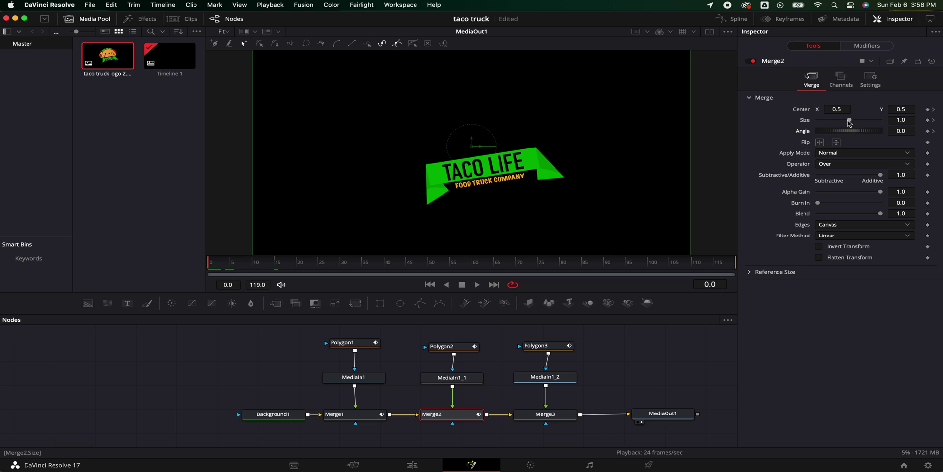
pyautogui.moveTo(850, 123); pyautogui.dragTo(806, 109)
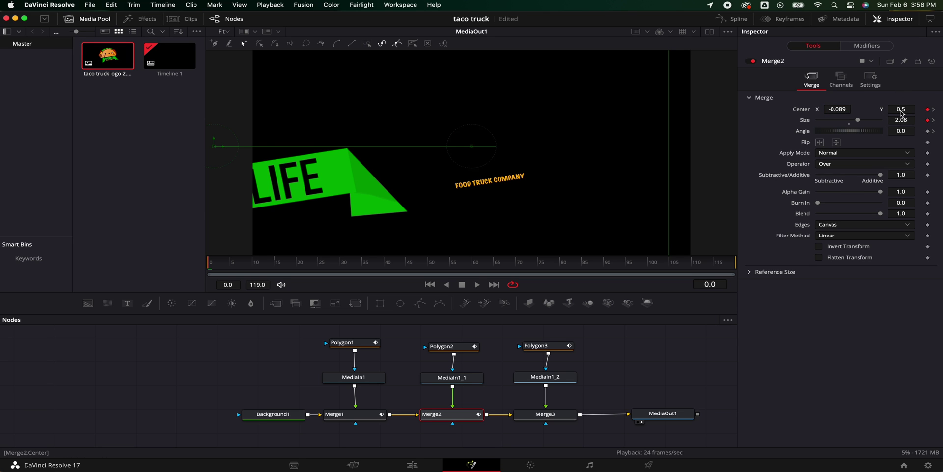
pyautogui.moveTo(901, 109); pyautogui.dragTo(883, 109)
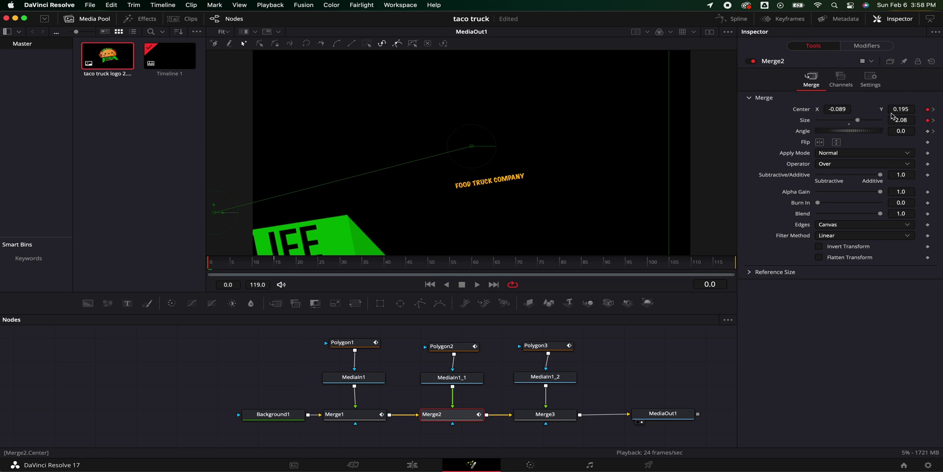
pyautogui.moveTo(851, 134); pyautogui.dragTo(867, 135)
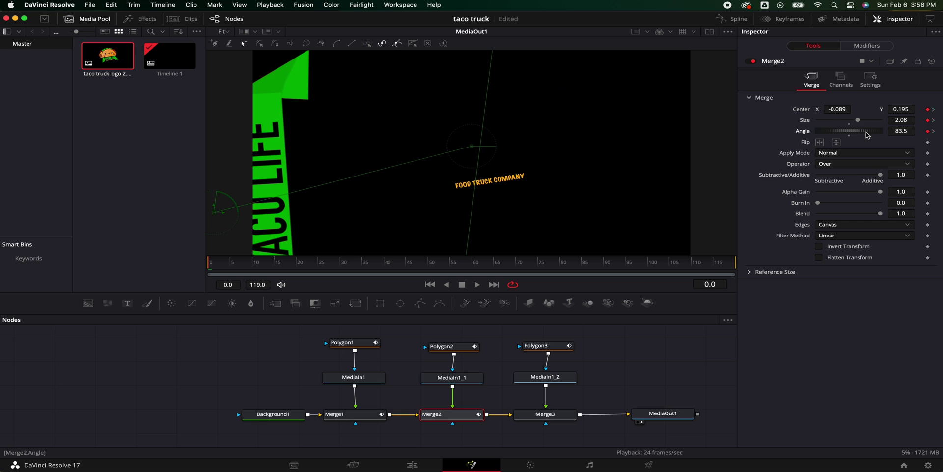
pyautogui.moveTo(838, 109); pyautogui.dragTo(806, 109)
# Play and scrub from frame 11 to check the logo assembling by frame 17
pyautogui.press('space')
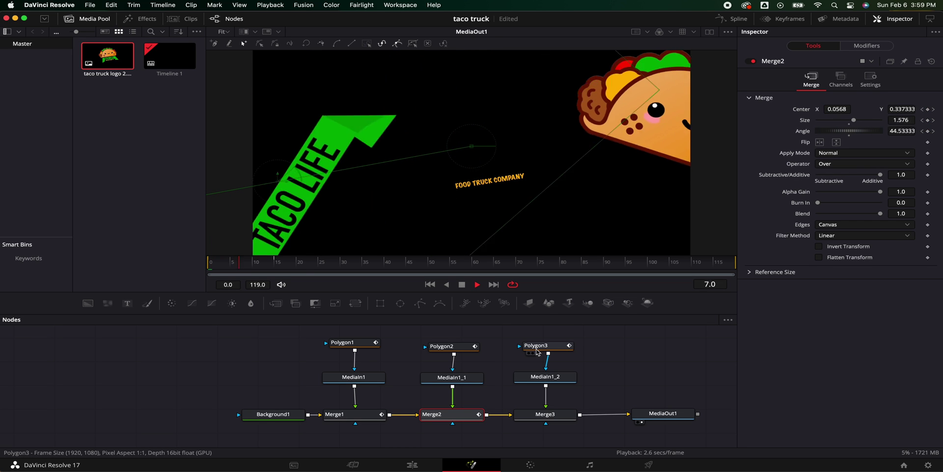
pyautogui.press('space')
pyautogui.click(258, 265)
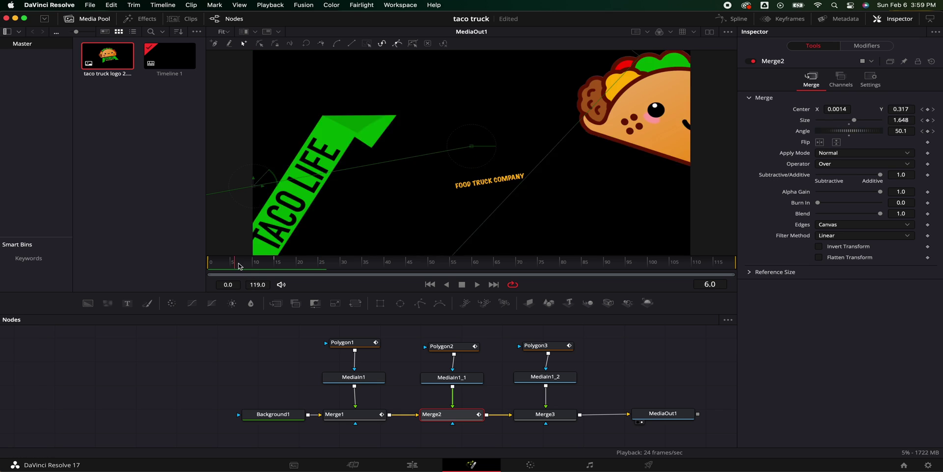
pyautogui.moveTo(259, 266); pyautogui.dragTo(286, 266)
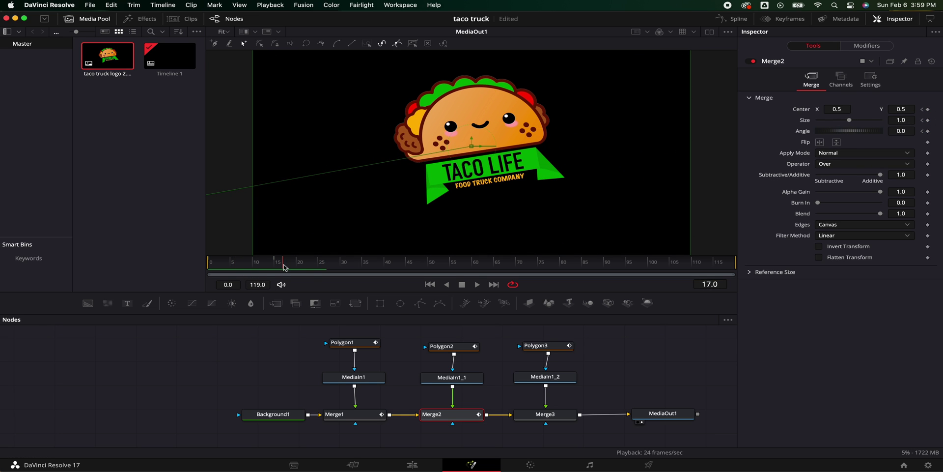
# Keyframe Merge3's Blend at 1.0 on frame 15 and 0 on frame 0, then preview the fade
pyautogui.click(545, 415)
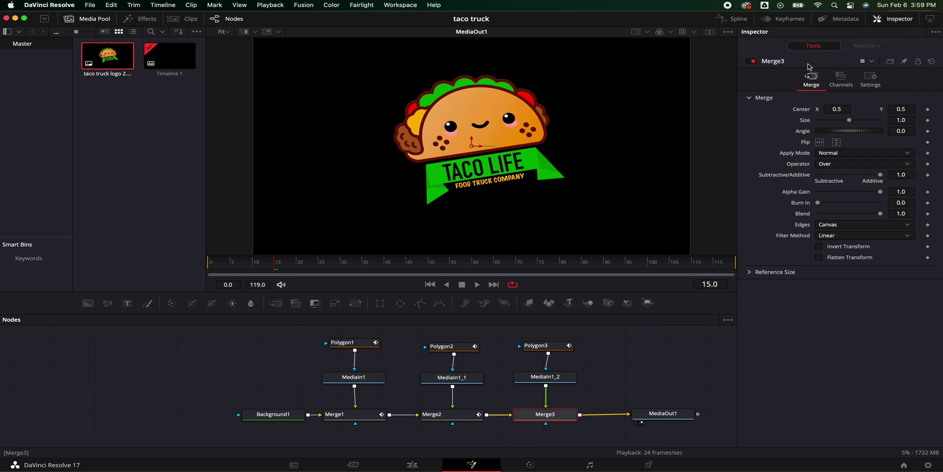
pyautogui.click(871, 78)
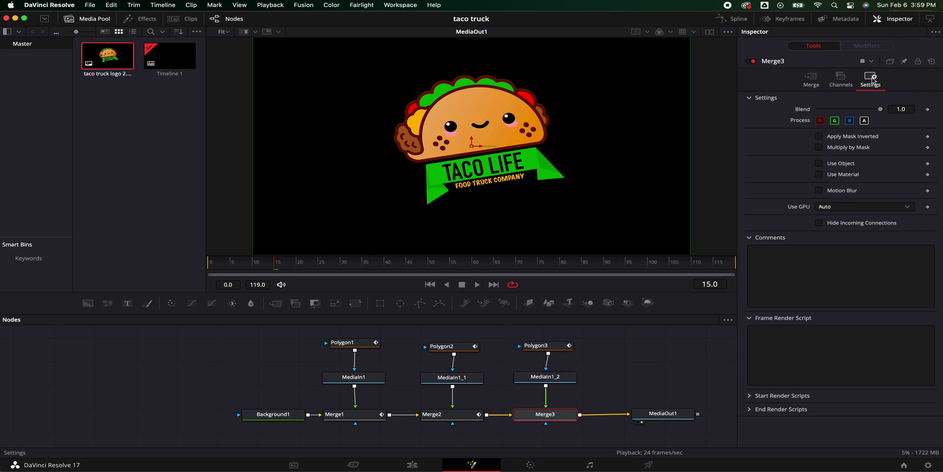
pyautogui.click(928, 109)
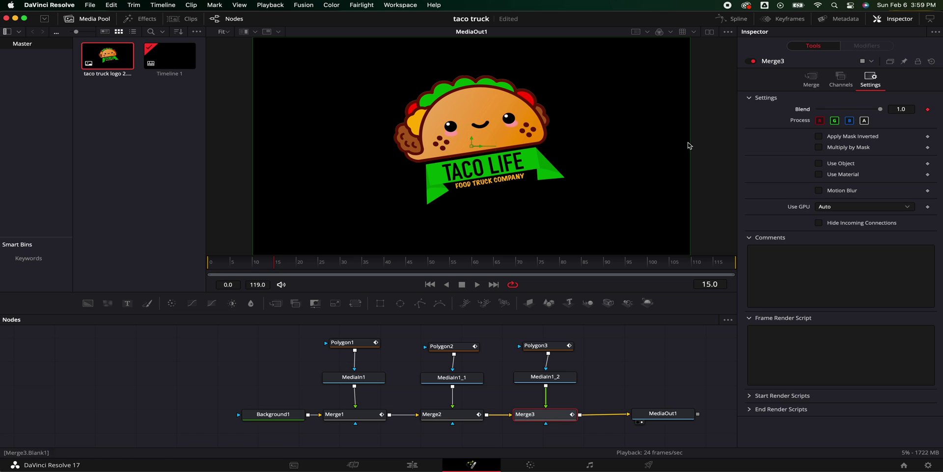
pyautogui.moveTo(251, 264); pyautogui.dragTo(201, 269)
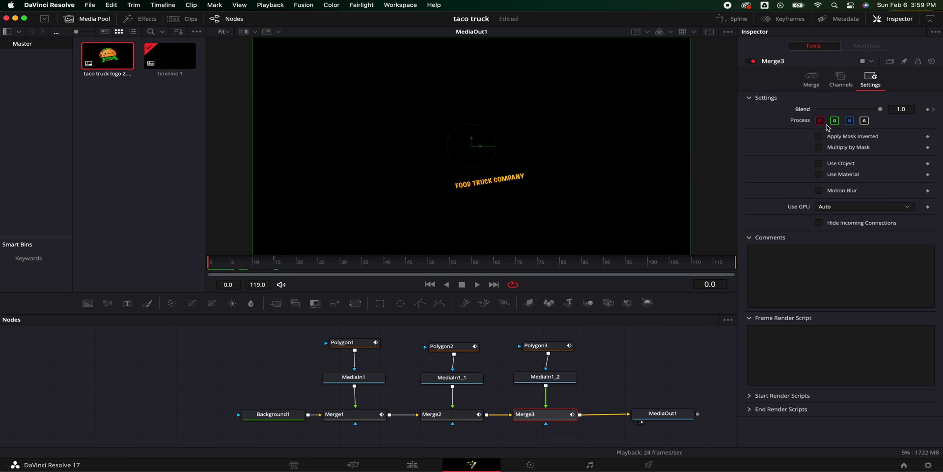
pyautogui.moveTo(881, 112); pyautogui.dragTo(852, 110)
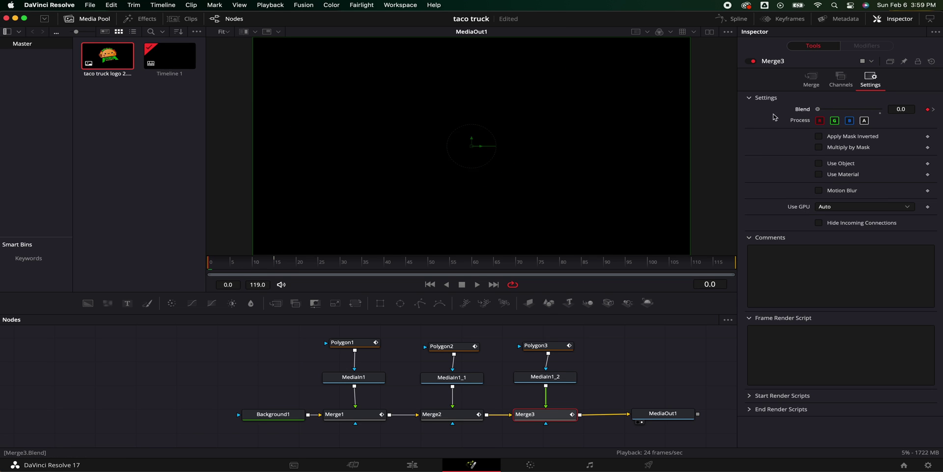
pyautogui.press('space')
pyautogui.press('space')
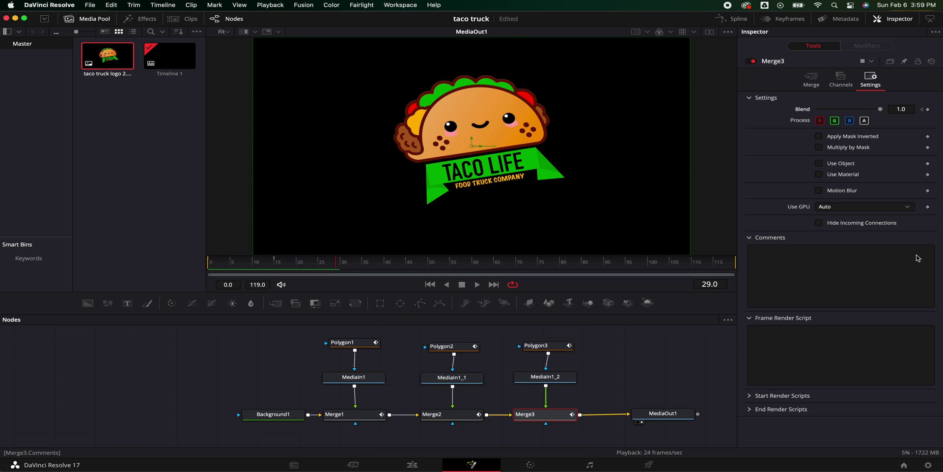
pyautogui.moveTo(275, 266); pyautogui.dragTo(249, 267)
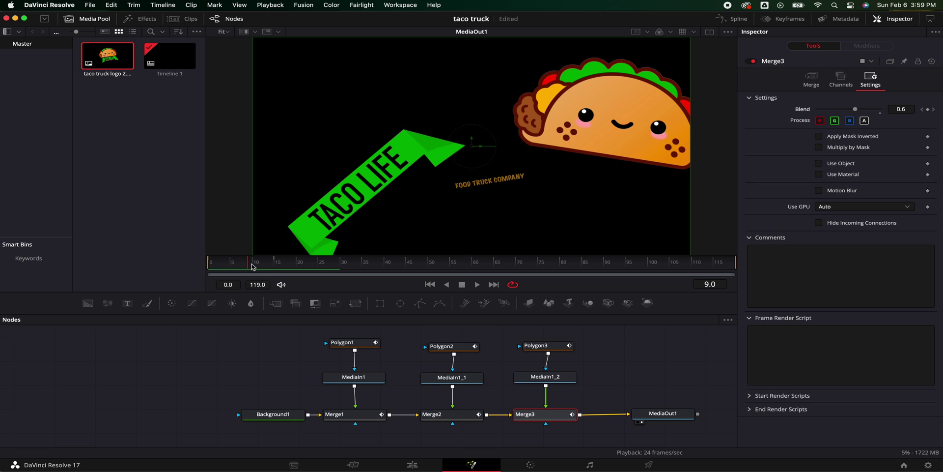
pyautogui.moveTo(252, 267); pyautogui.dragTo(275, 266)
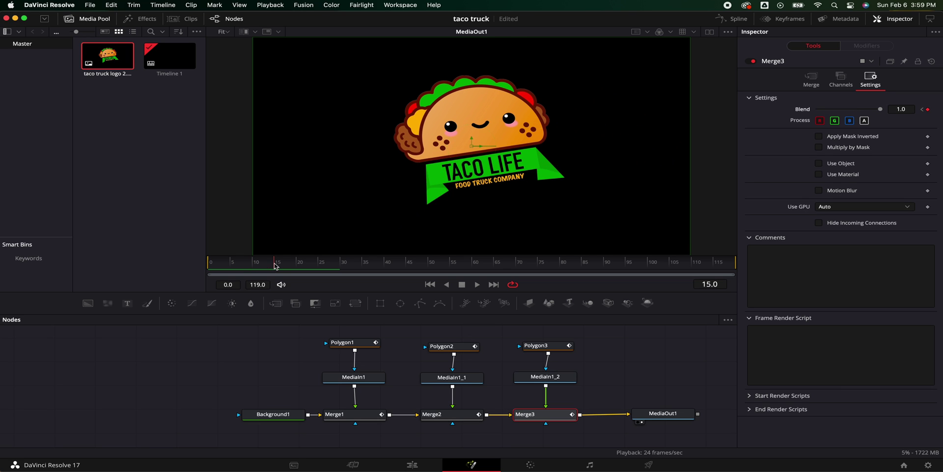
# Keyframe Merge3's Center Y at 0.133 on frame 1 so it rises to 0.5, then play it back
pyautogui.click(813, 79)
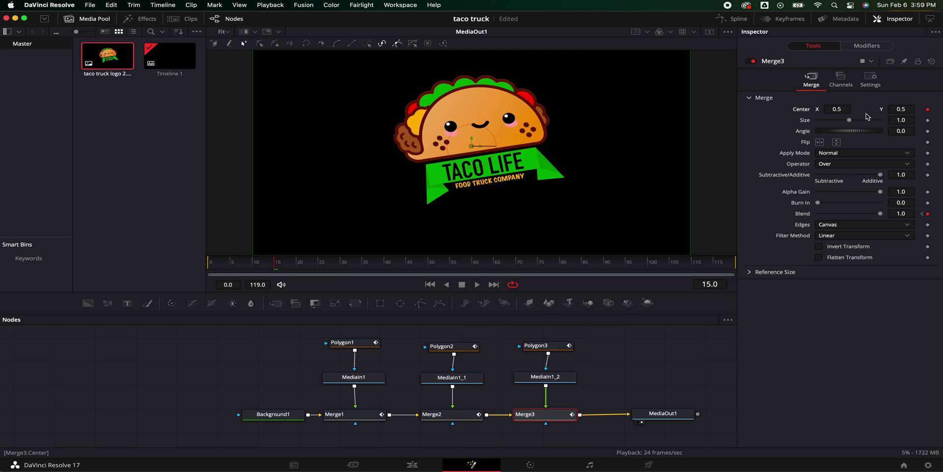
pyautogui.moveTo(260, 262); pyautogui.dragTo(216, 269)
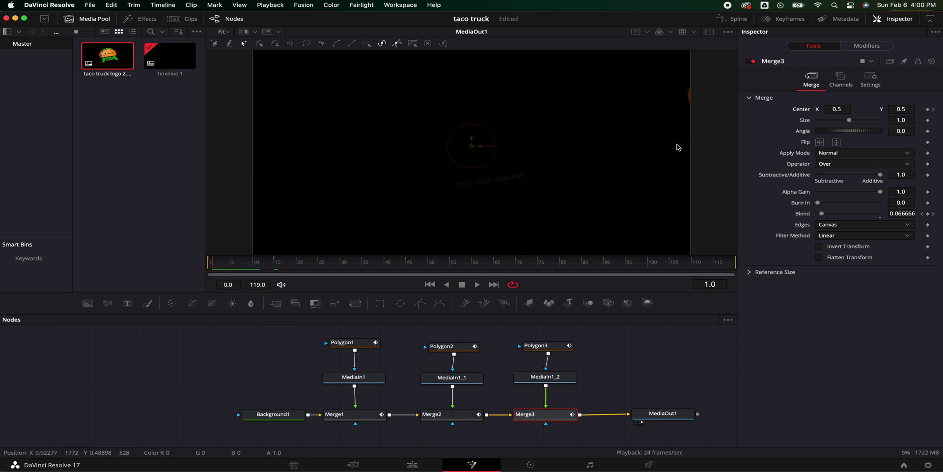
pyautogui.moveTo(903, 110); pyautogui.dragTo(845, 111)
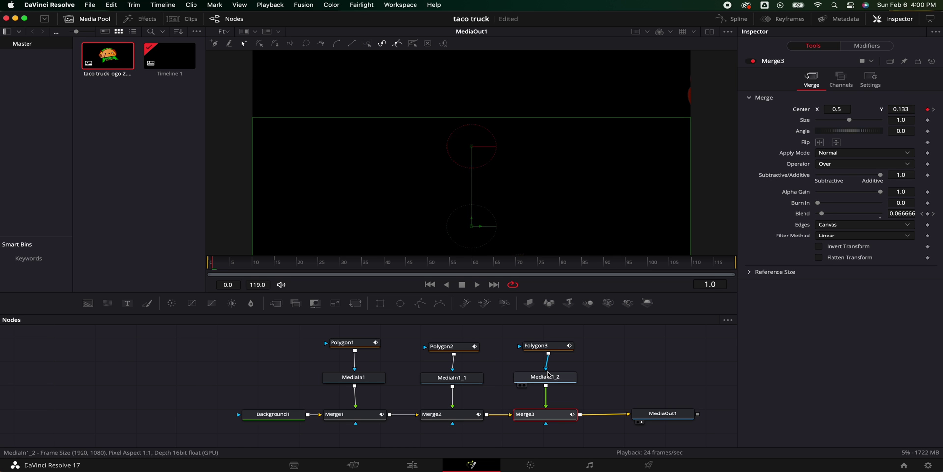
pyautogui.press('space')
pyautogui.press('space')
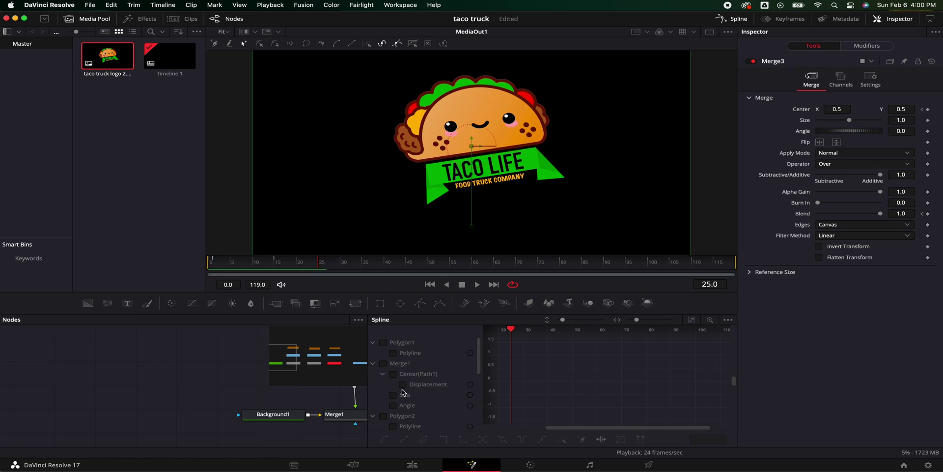
# Show the Merge1–Merge3 curves in the Spline editor and zoom them to fit
pyautogui.scroll(-1, 408, 390)
pyautogui.click(383, 352)
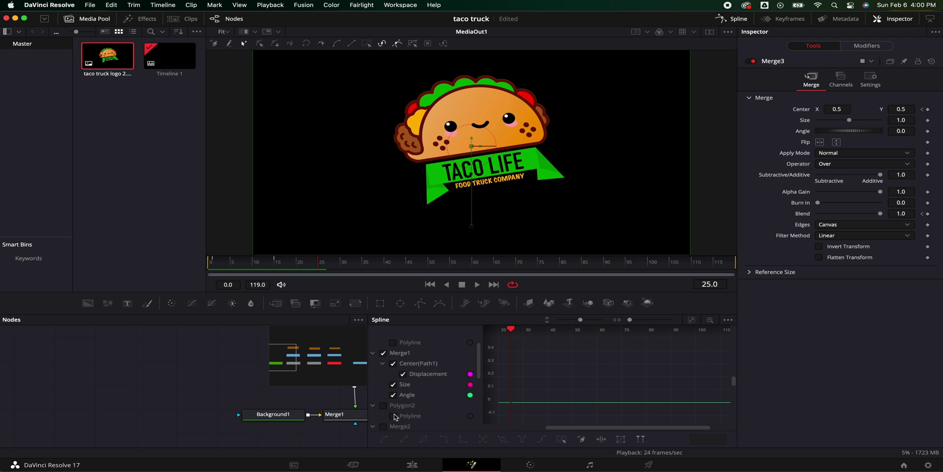
pyautogui.scroll(-3, 394, 416)
pyautogui.scroll(-4, 425, 396)
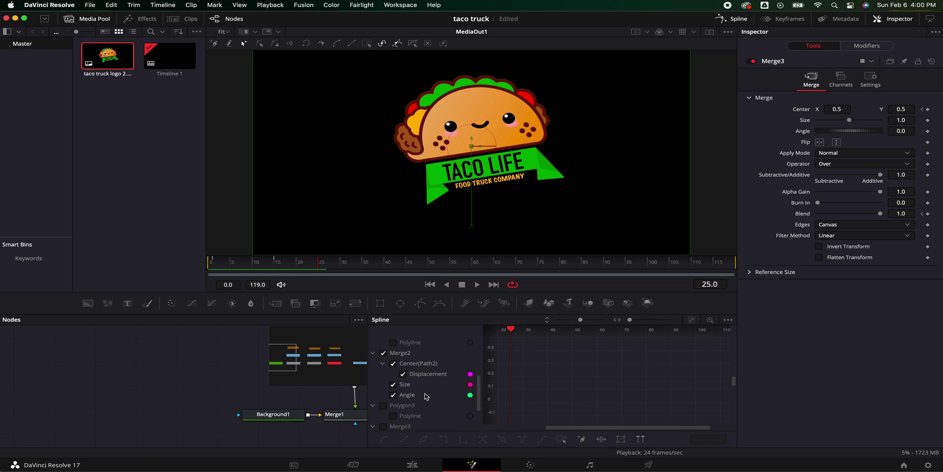
pyautogui.scroll(-2, 397, 411)
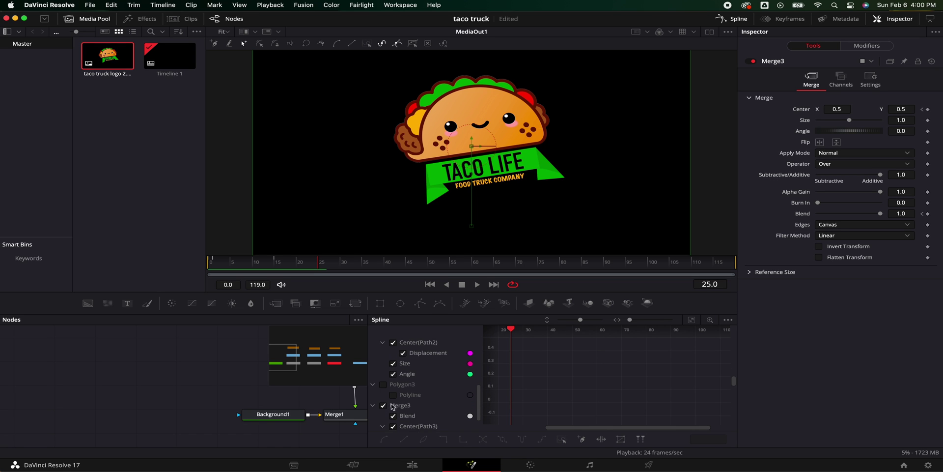
pyautogui.click(692, 320)
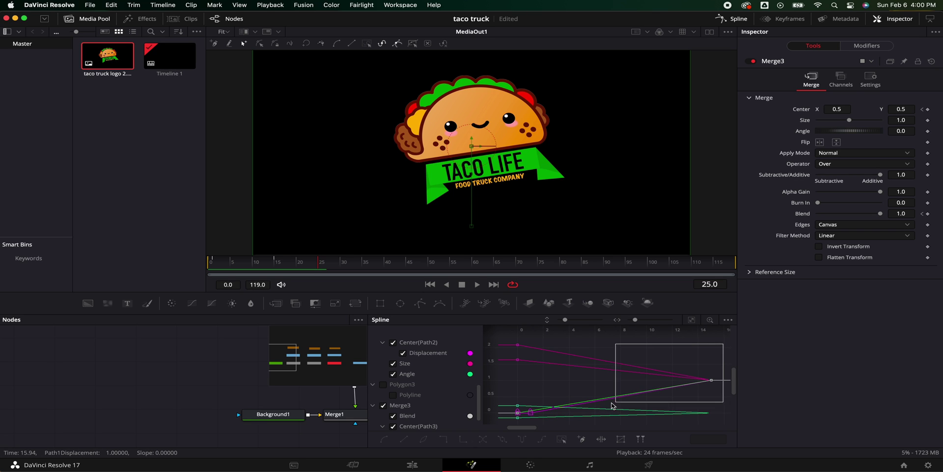
# Apply Smooth to every keyframe and play back to check the eased motion
pyautogui.moveTo(612, 405); pyautogui.dragTo(503, 423)
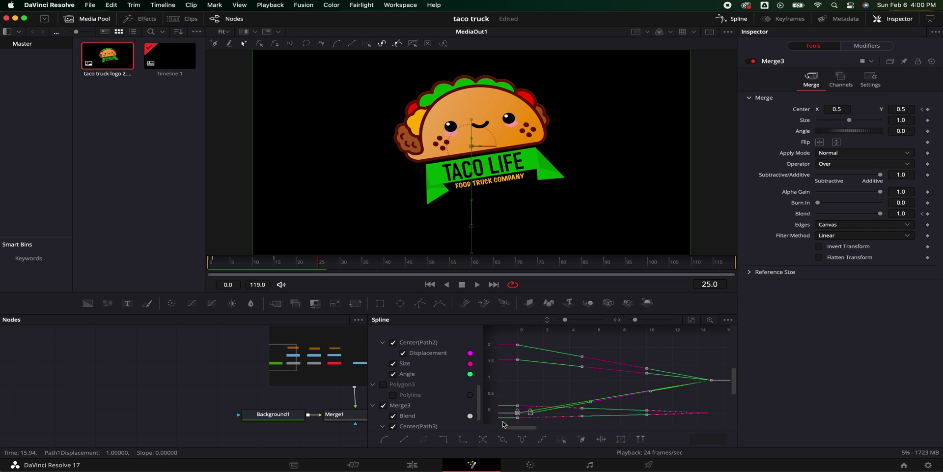
pyautogui.click(385, 440)
pyautogui.press('space')
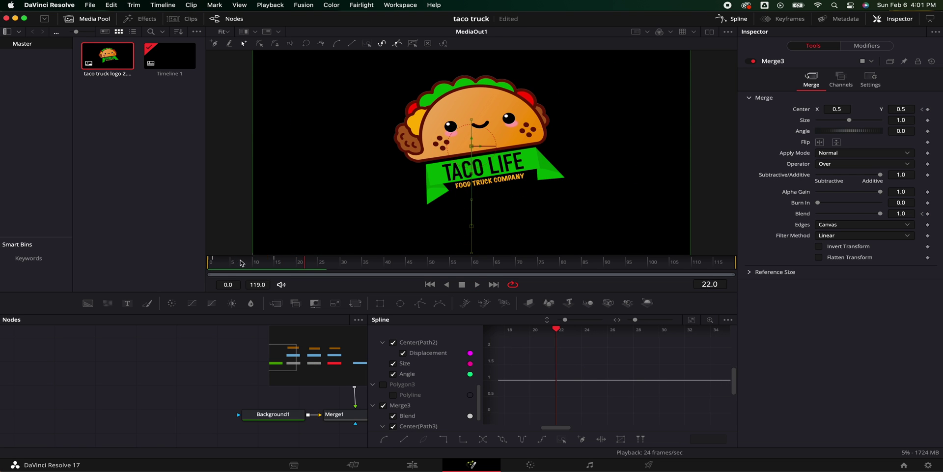
pyautogui.click(281, 264)
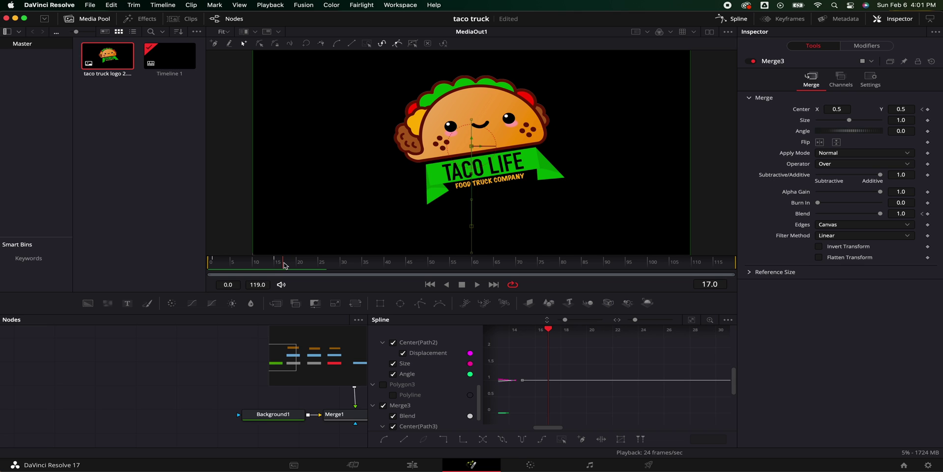
# Enable Motion Blur on Merge3, Merge2 and Merge1 with Quality 2 and Shutter Angle 180.0
pyautogui.click(745, 20)
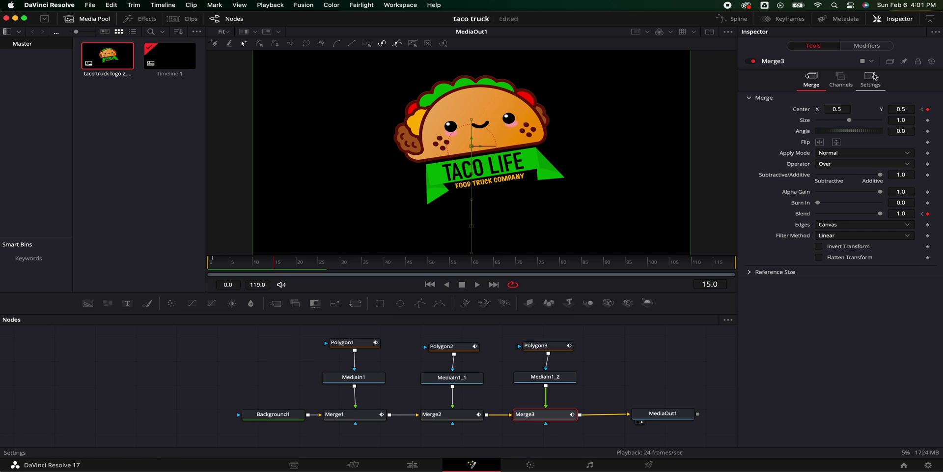
pyautogui.click(874, 77)
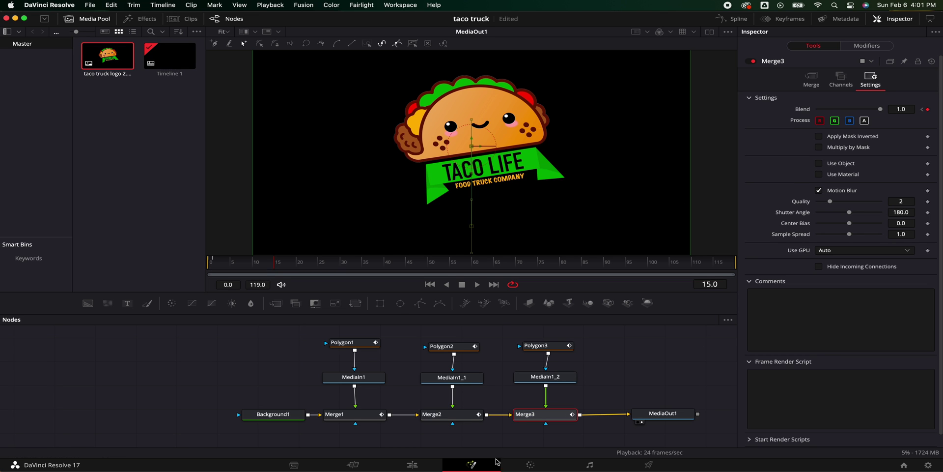
pyautogui.click(466, 419)
pyautogui.click(878, 81)
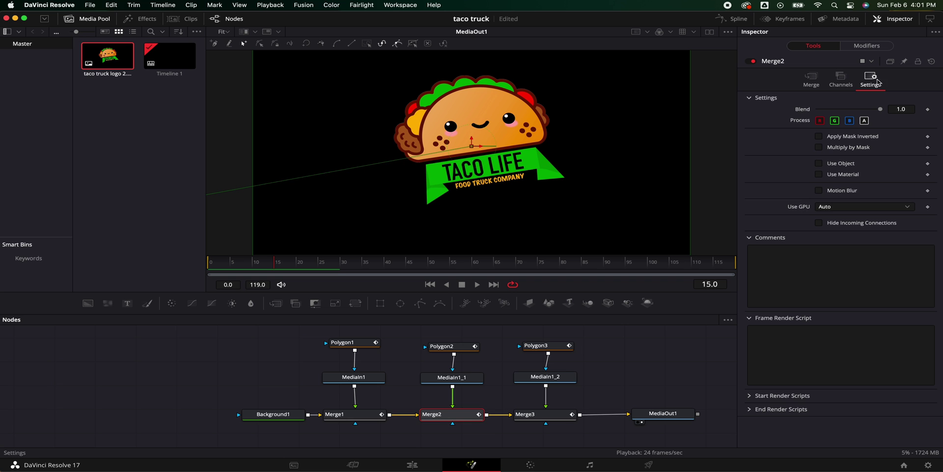
pyautogui.click(347, 414)
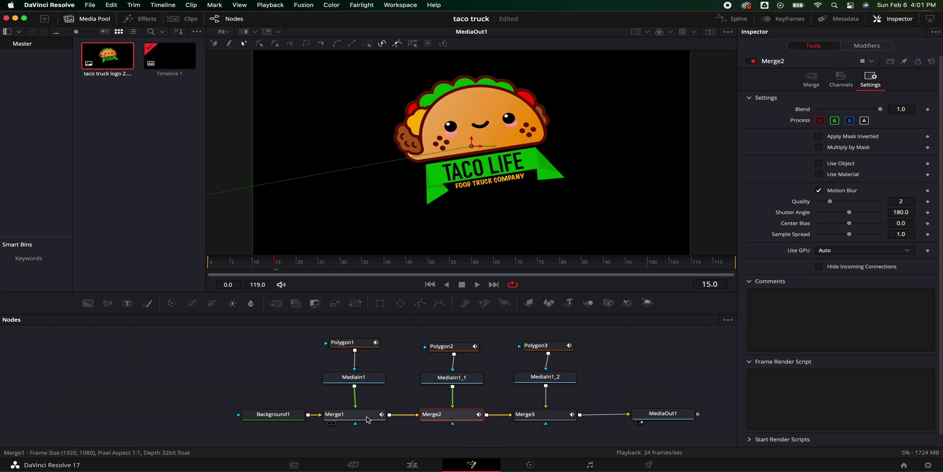
pyautogui.click(871, 78)
pyautogui.click(819, 190)
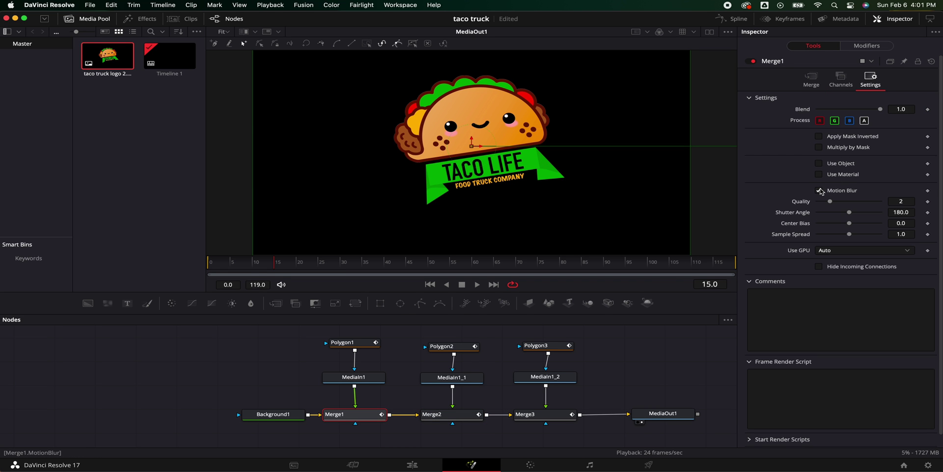